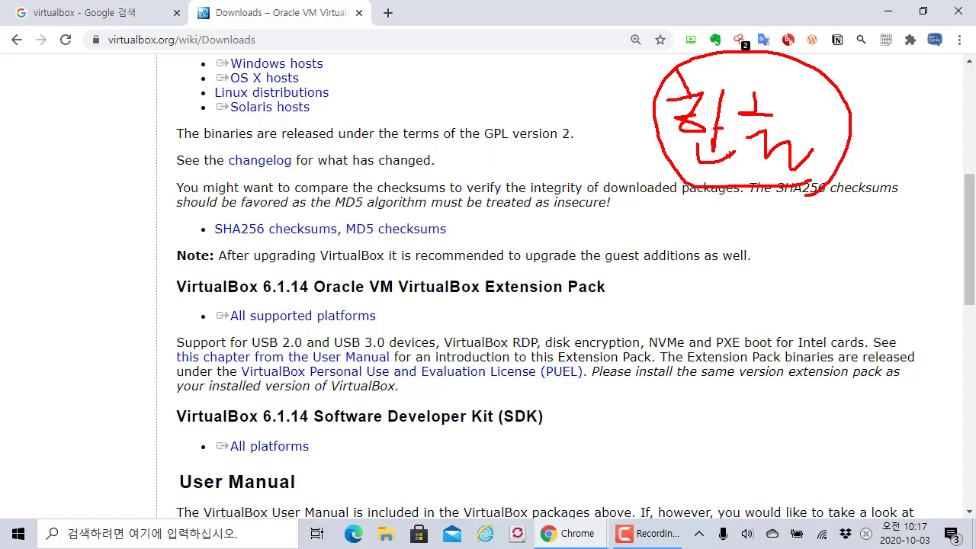
drag(852, 170, 856, 178)
drag(614, 79, 624, 86)
drag(770, 268, 832, 267)
mouse_move(800, 227)
mouse_down()
mouse_move(800, 289)
mouse_move(873, 287)
mouse_move(906, 261)
mouse_move(895, 280)
mouse_up()
click(927, 289)
mouse_move(891, 285)
mouse_down()
mouse_move(923, 286)
mouse_move(831, 312)
mouse_move(779, 312)
mouse_up()
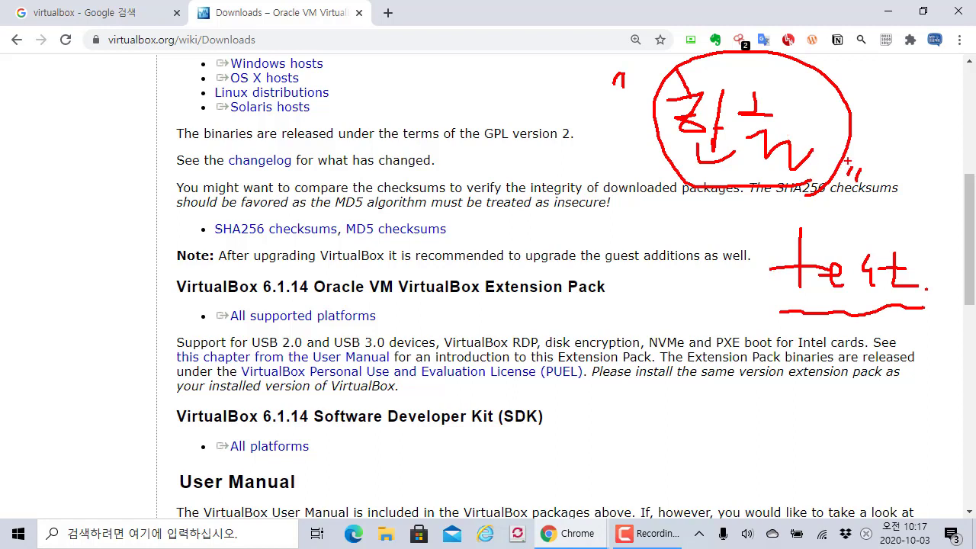
mouse_move(885, 156)
mouse_down()
mouse_move(906, 175)
mouse_move(908, 224)
mouse_up()
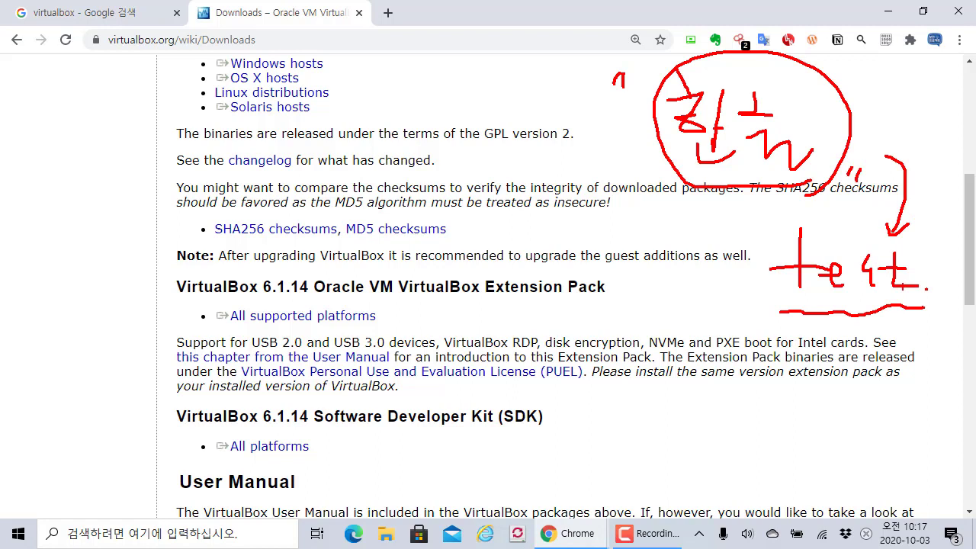
mouse_move(926, 302)
mouse_down()
mouse_move(900, 317)
mouse_move(750, 244)
mouse_move(926, 303)
mouse_move(836, 314)
mouse_up()
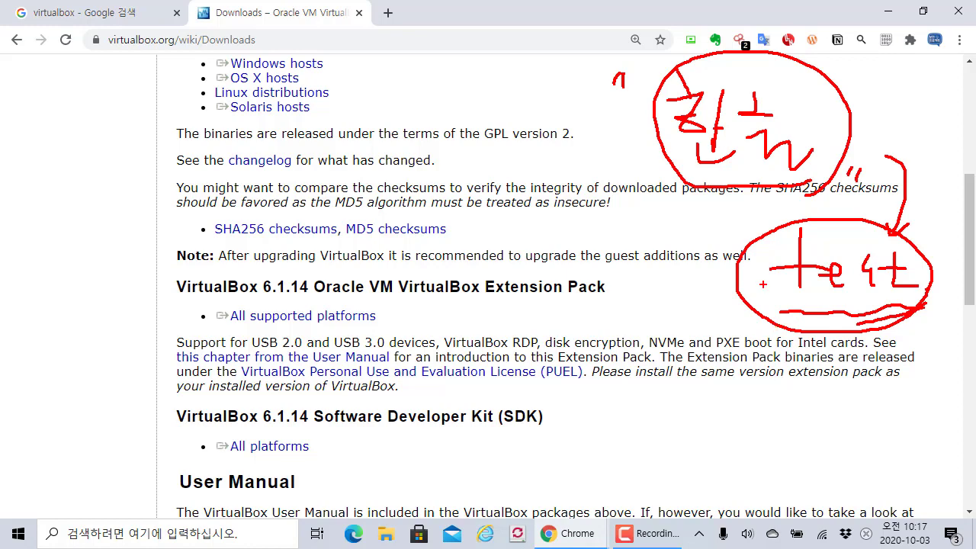
key(Escape)
- Launch Oracle VM VirtualBox from a 'vir' Start search, then return to Chrome on a new tab
click(888, 11)
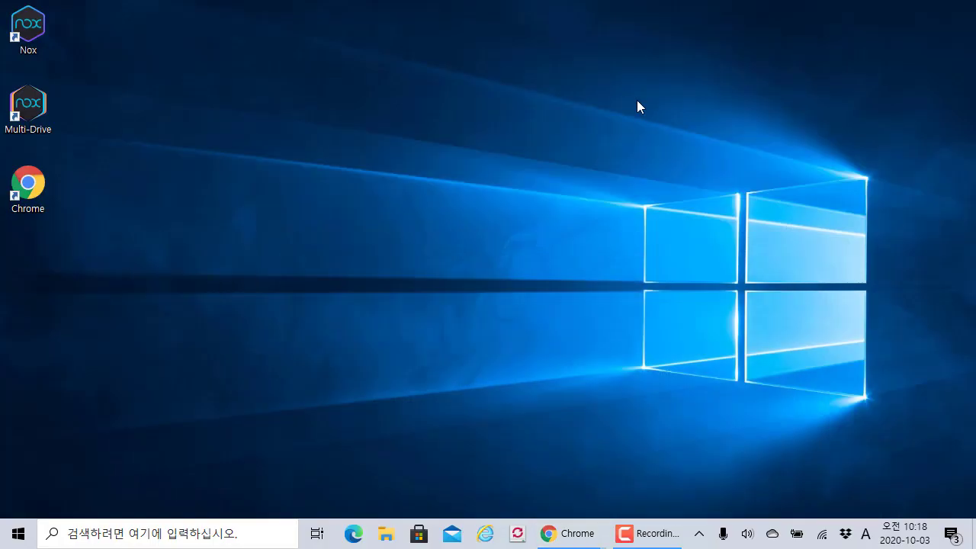
key(super)
text(vir)
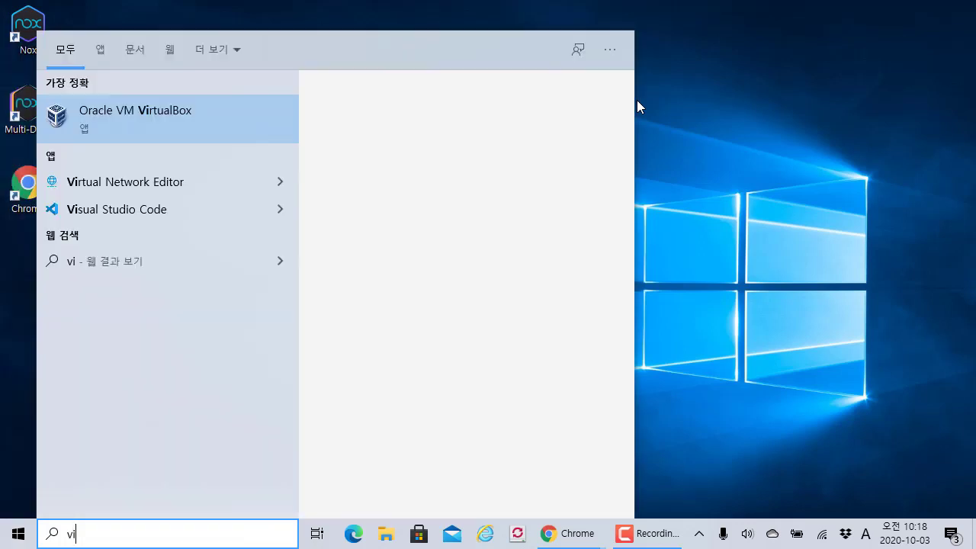
click(137, 116)
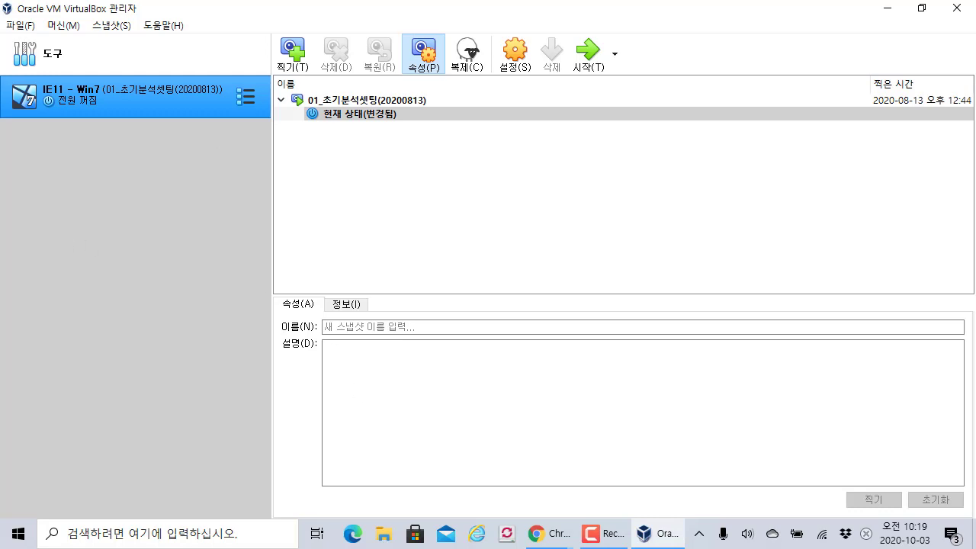
key(super+e)
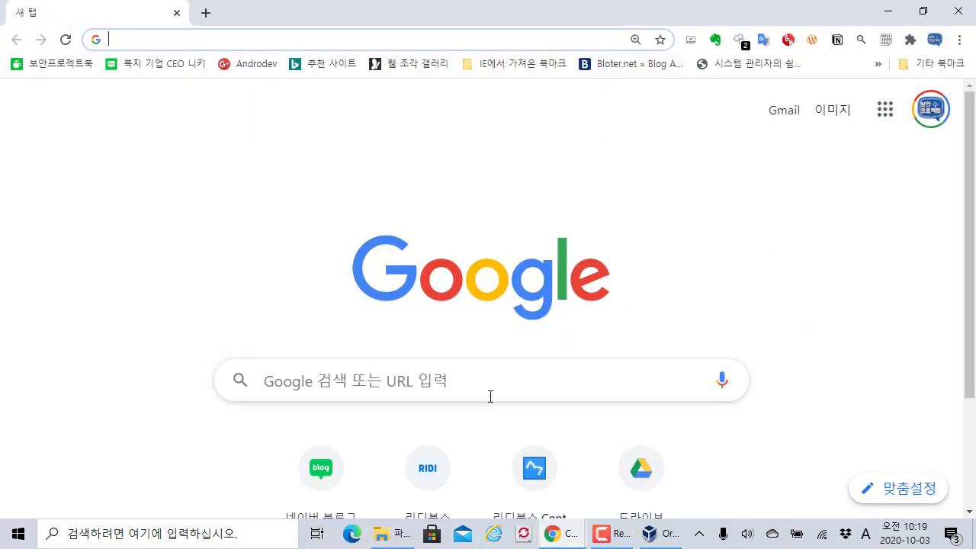
click(490, 388)
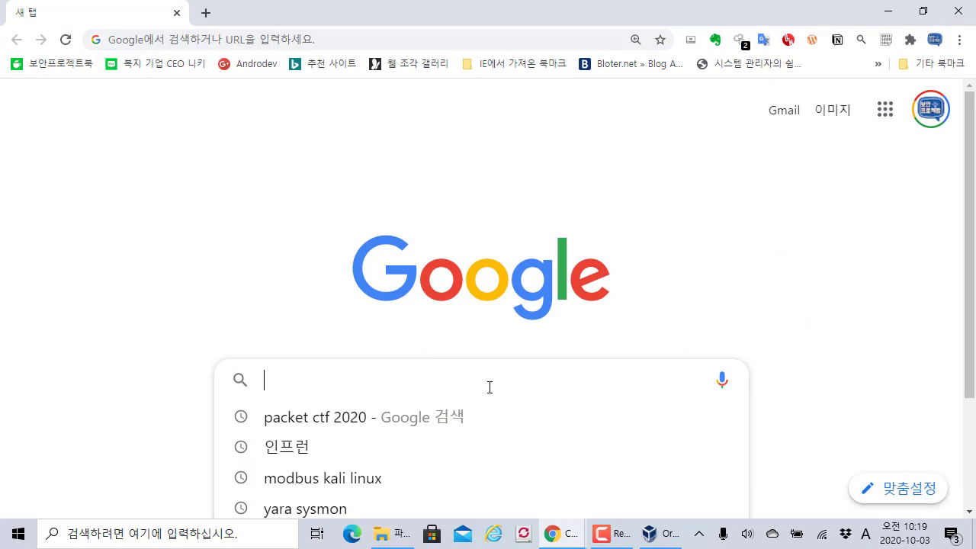
- Search Google for 'kali linux download'
text(kla)
key(BackSpace)
key(BackSpace)
key(BackSpace)
text(a)
key(BackSpace)
key(BackSpace)
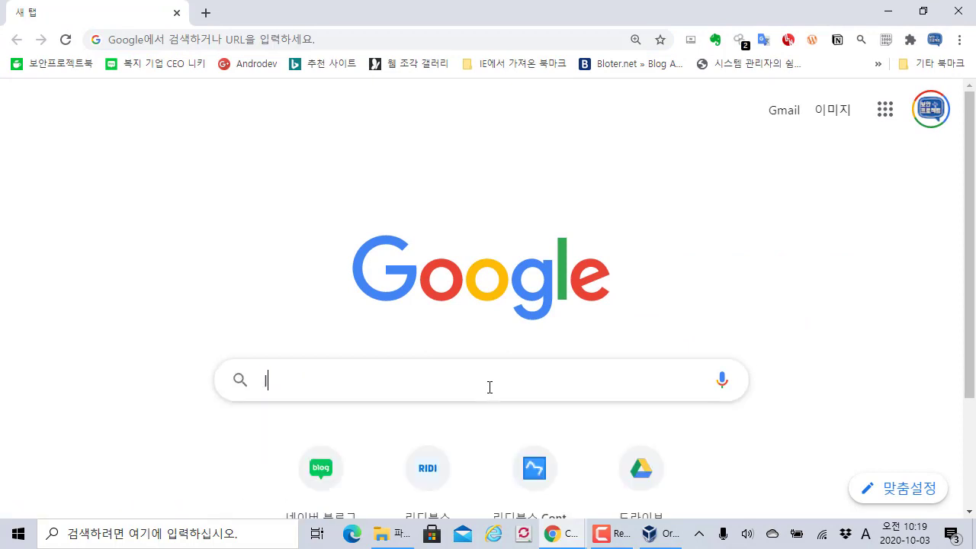
text(kali linux)
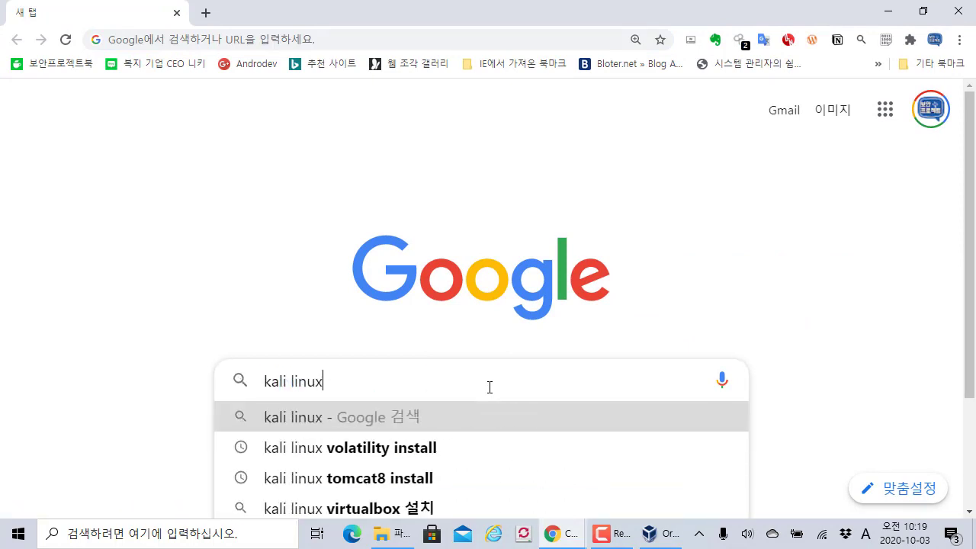
text( download)
key(Return)
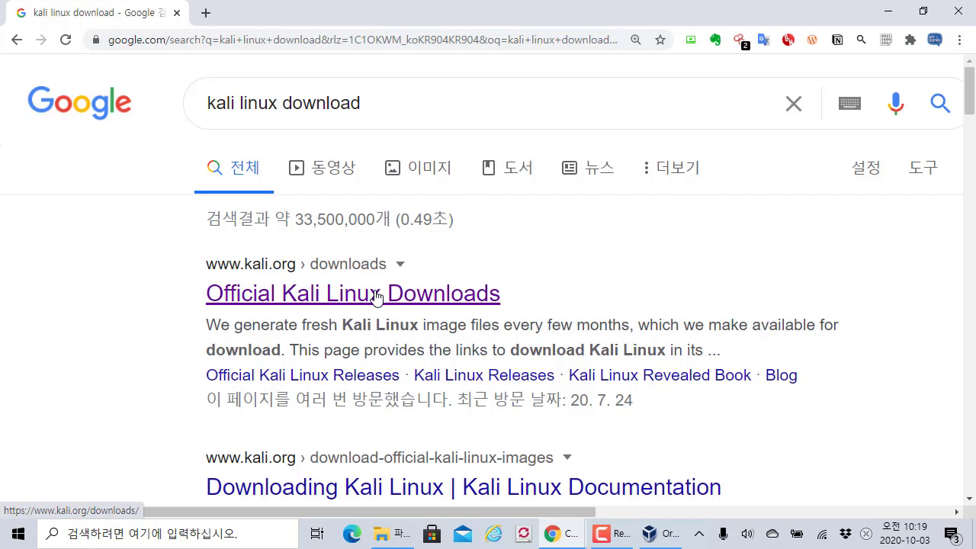
- Open kali.org's Downloads page, scroll to the VirtualBox image rows and zoom to 110%
click(377, 296)
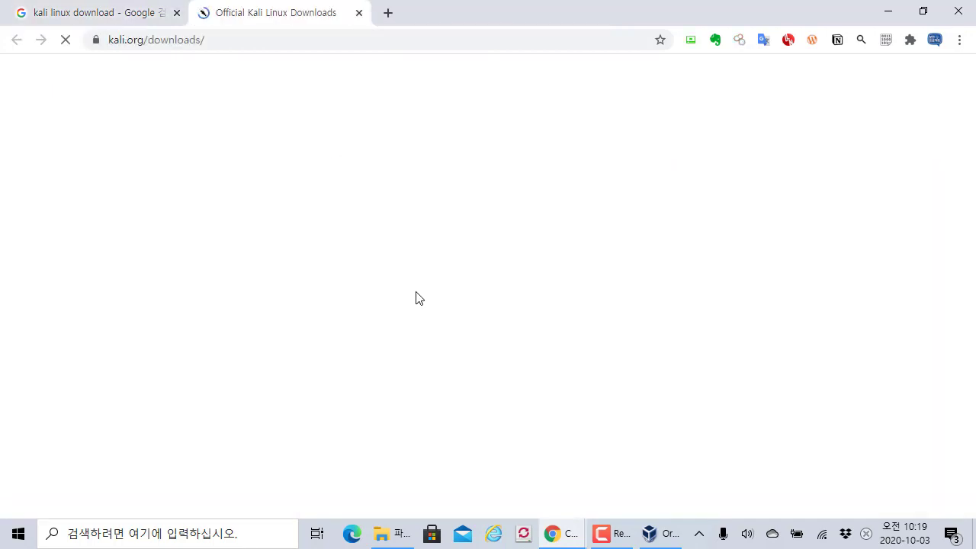
scroll(417, 296, down, 3)
scroll(416, 296, down, 10)
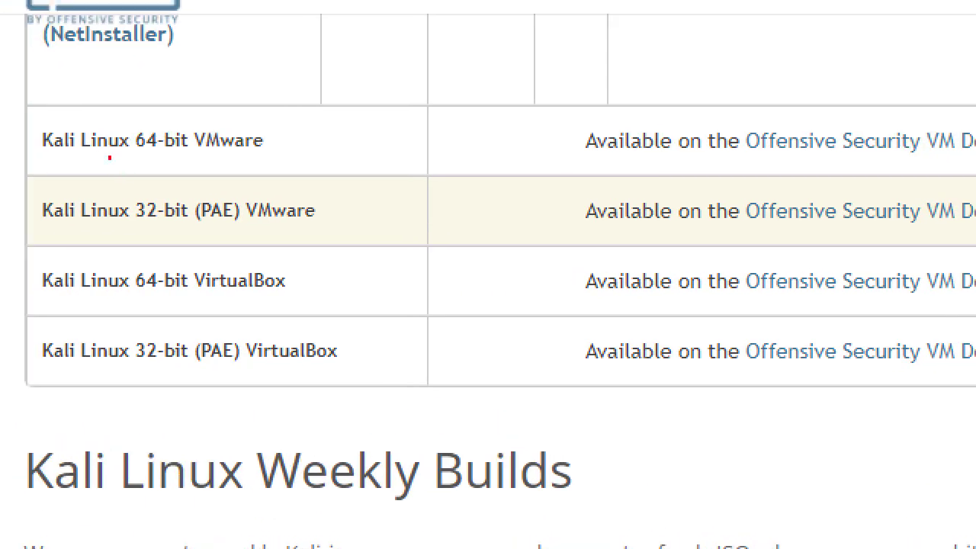
drag(11, 91, 950, 397)
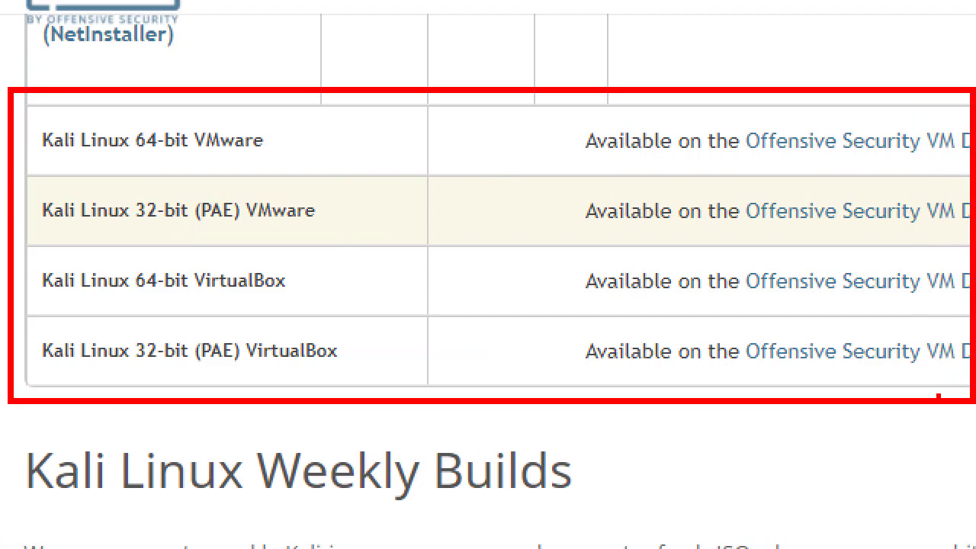
key(Escape)
key(ctrl+plus)
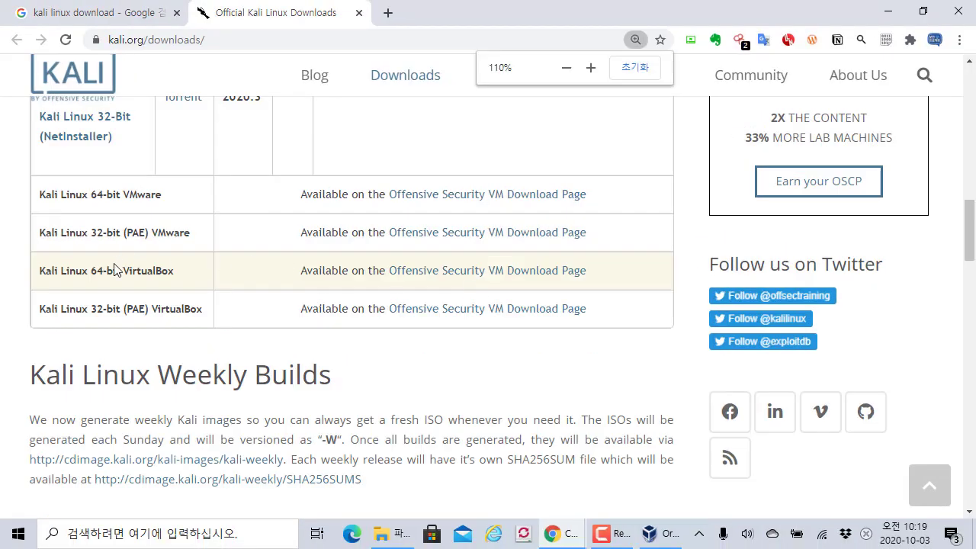
drag(97, 271, 175, 272)
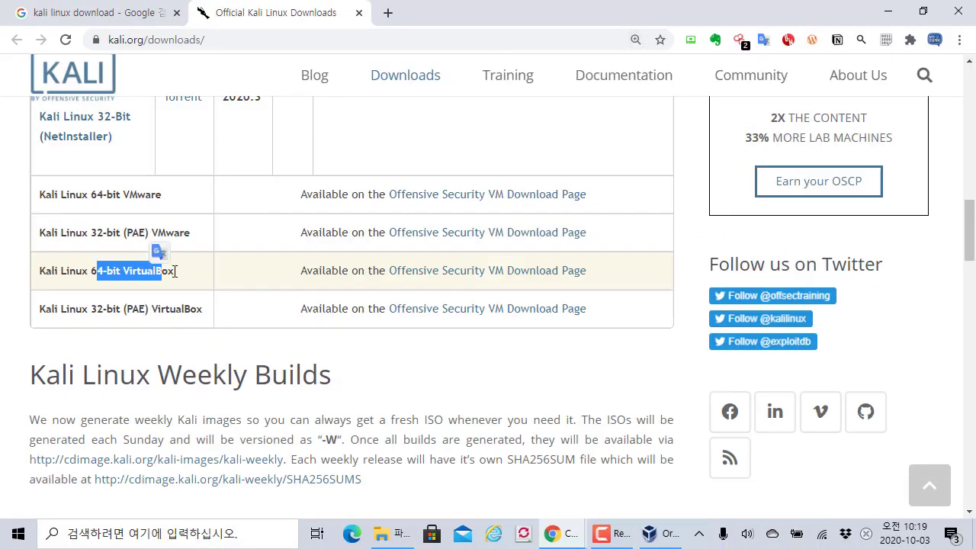
click(176, 277)
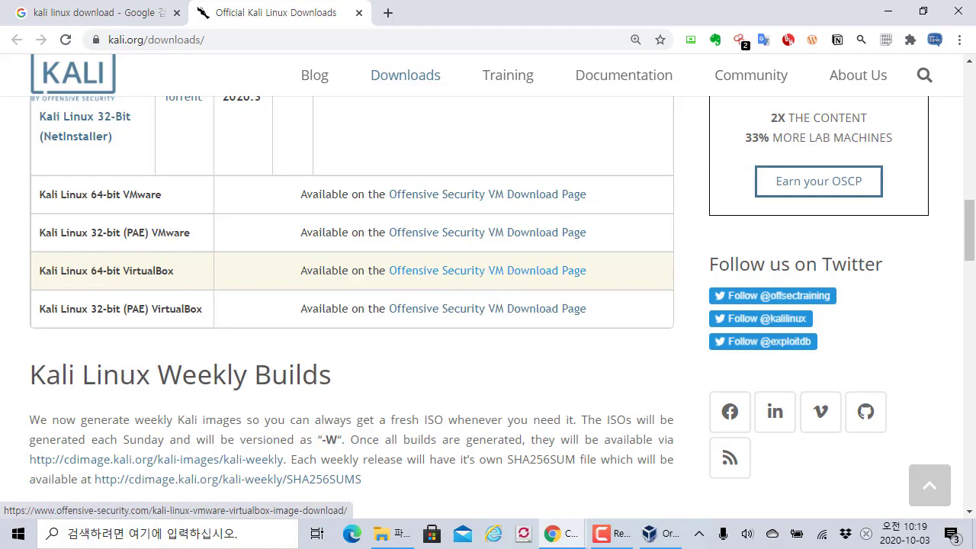
- Open the Offensive Security VM Download Page and expand '+ KALI LINUX VIRTUALBOX IMAGES'
click(517, 279)
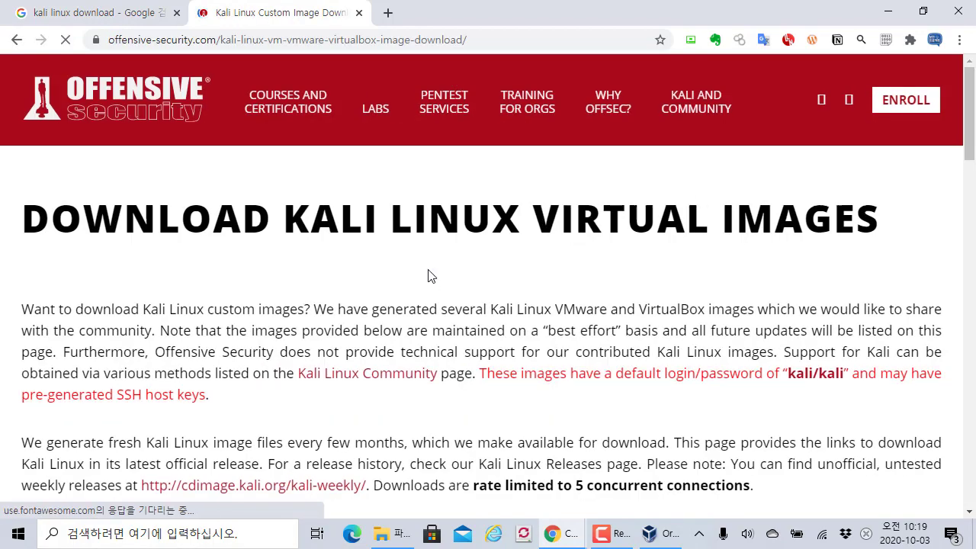
scroll(429, 276, down, 10)
scroll(428, 277, up, 2)
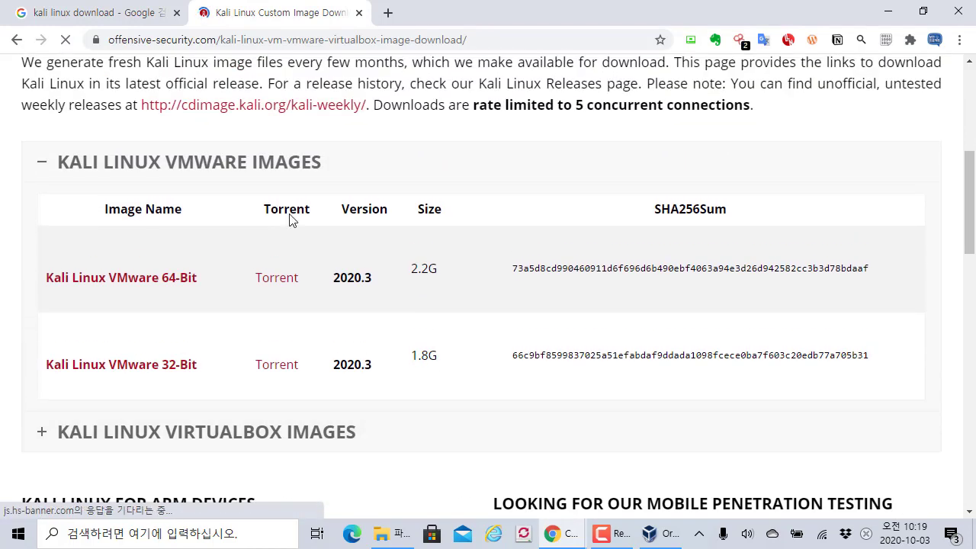
scroll(244, 335, down, 1)
scroll(246, 260, up, 2)
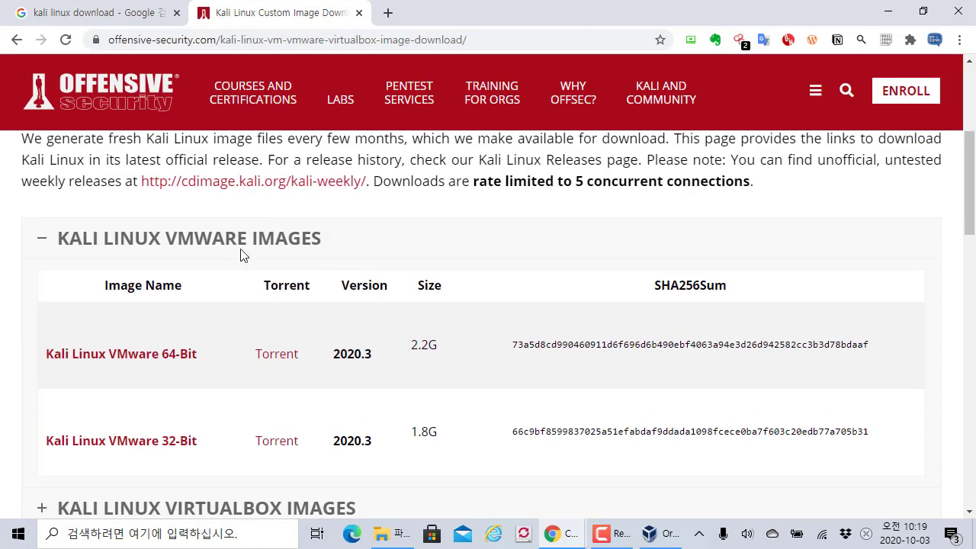
scroll(241, 335, down, 2)
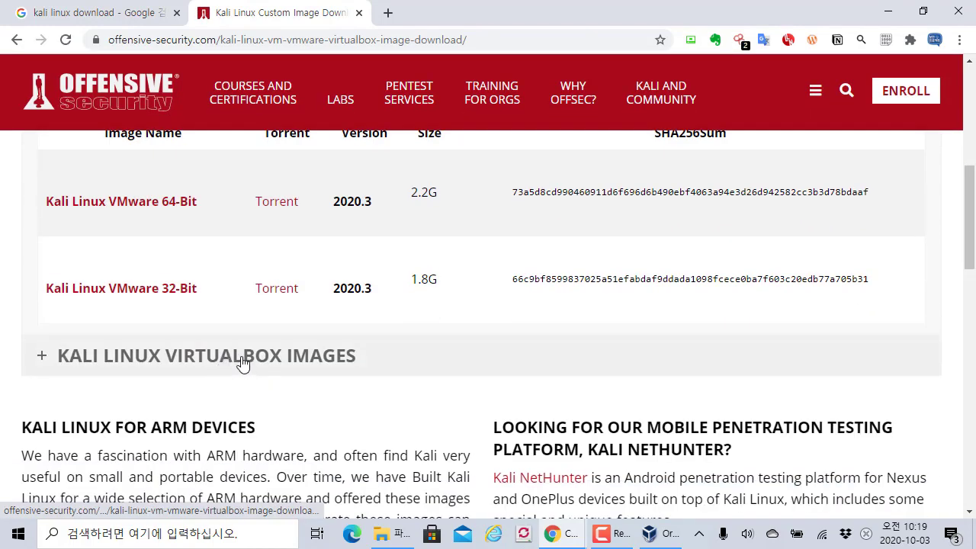
click(243, 363)
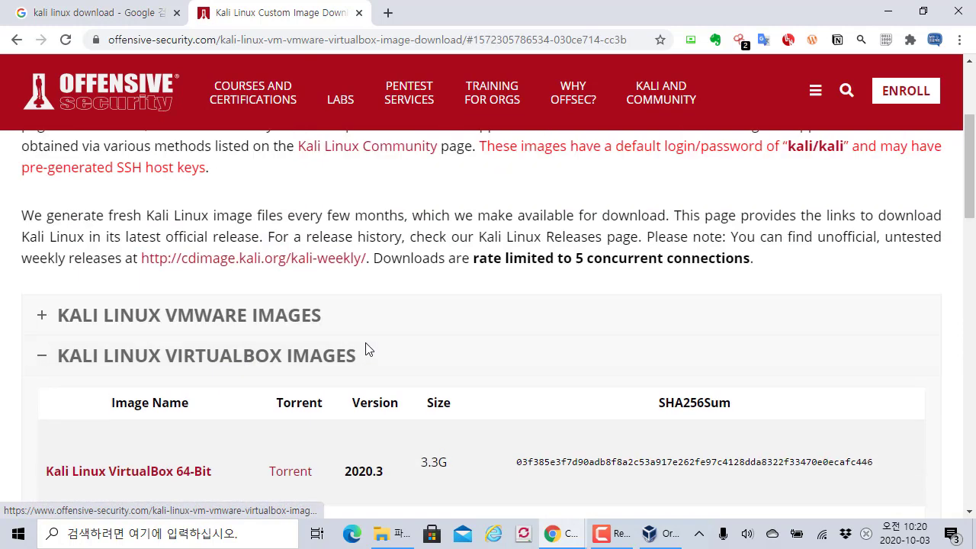
scroll(366, 348, down, 2)
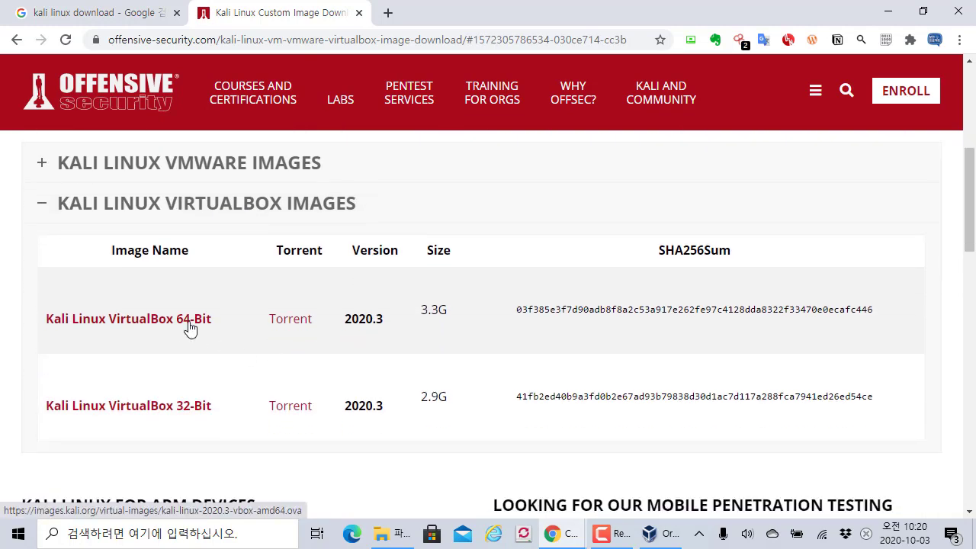
drag(37, 300, 220, 340)
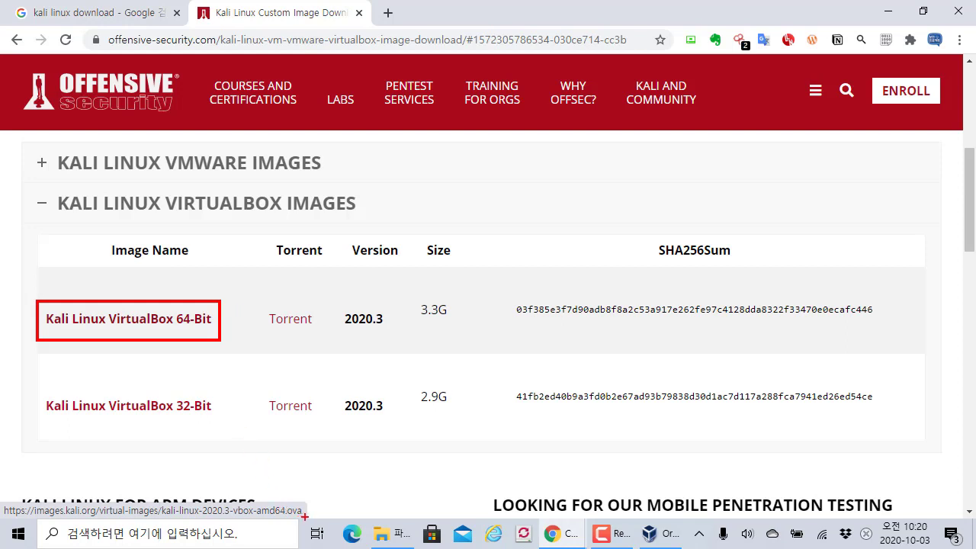
mouse_move(305, 517)
mouse_down()
mouse_move(258, 525)
mouse_move(335, 500)
mouse_move(283, 526)
mouse_up()
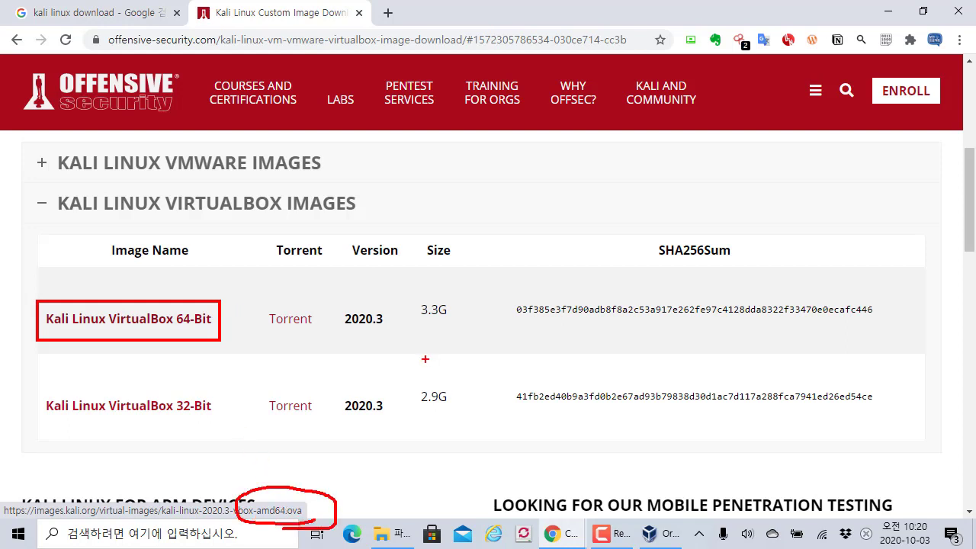
mouse_move(418, 330)
mouse_down()
mouse_move(467, 326)
mouse_move(446, 335)
mouse_move(456, 350)
mouse_up()
mouse_move(566, 332)
mouse_down()
mouse_move(573, 347)
mouse_move(646, 336)
mouse_move(665, 343)
mouse_move(676, 367)
mouse_move(694, 343)
mouse_move(725, 357)
mouse_move(554, 371)
mouse_up()
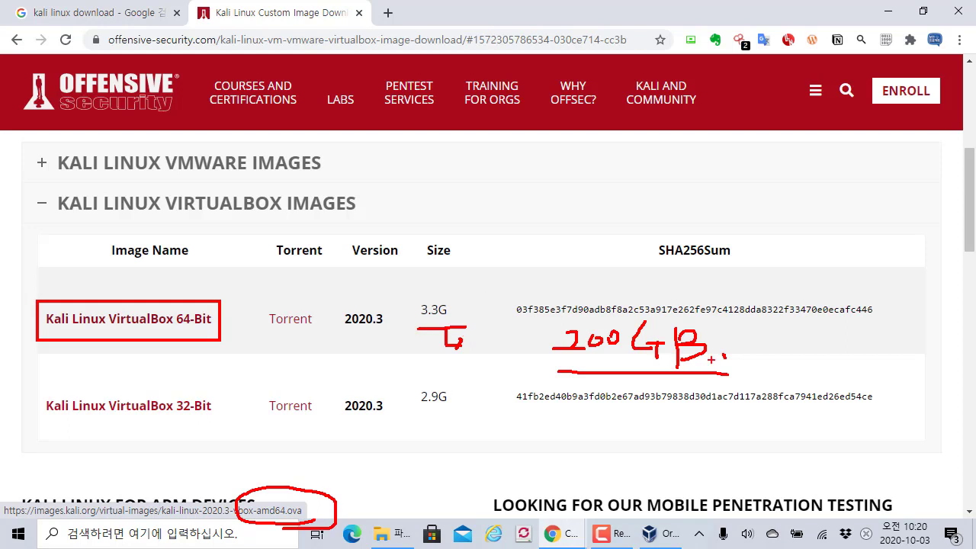
drag(731, 353, 751, 374)
key(Escape)
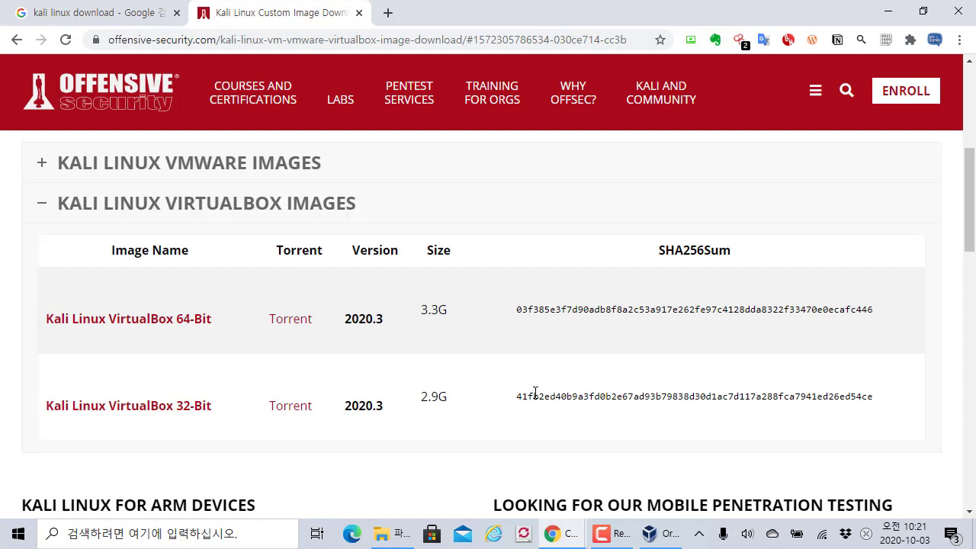
click(393, 533)
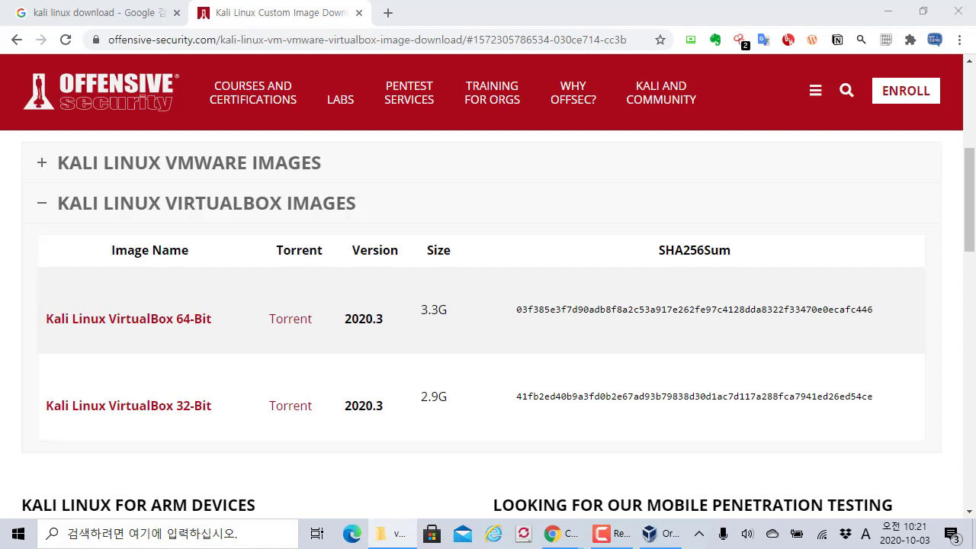
- Locate kali-linux-2020.3-vbox-amd64.ova in D:\vmware02, then minimize that folder window
drag(299, 277, 374, 47)
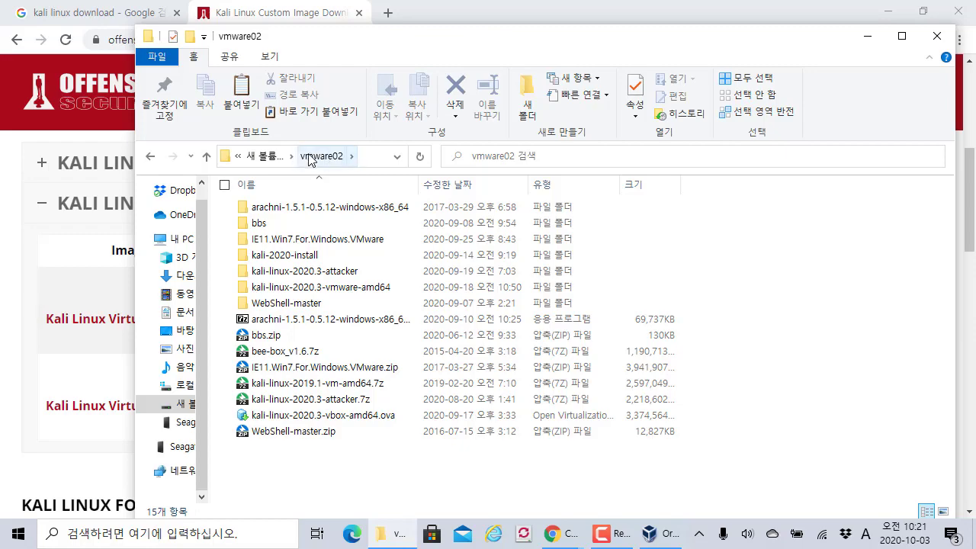
click(370, 161)
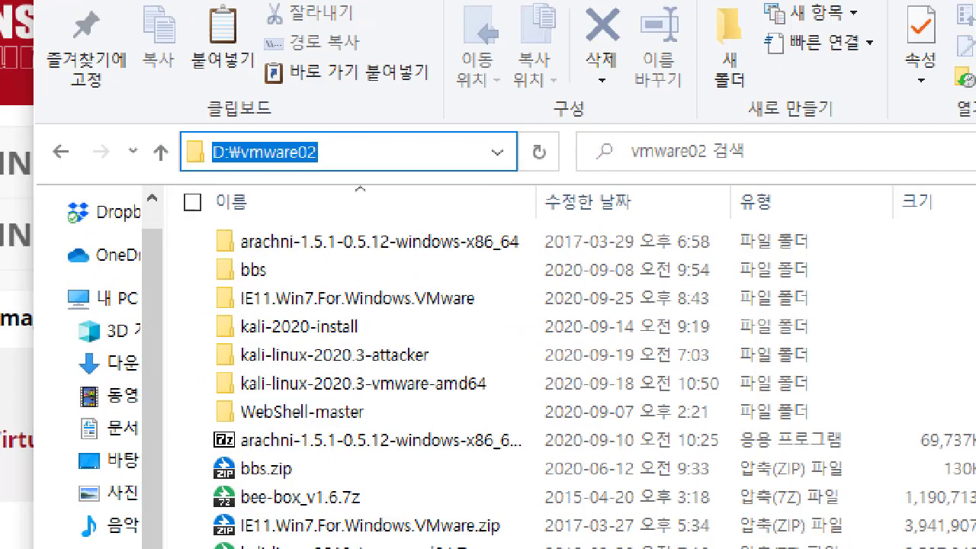
drag(189, 127, 407, 180)
mouse_move(466, 136)
mouse_down()
mouse_move(458, 148)
mouse_move(481, 149)
mouse_up()
key(Escape)
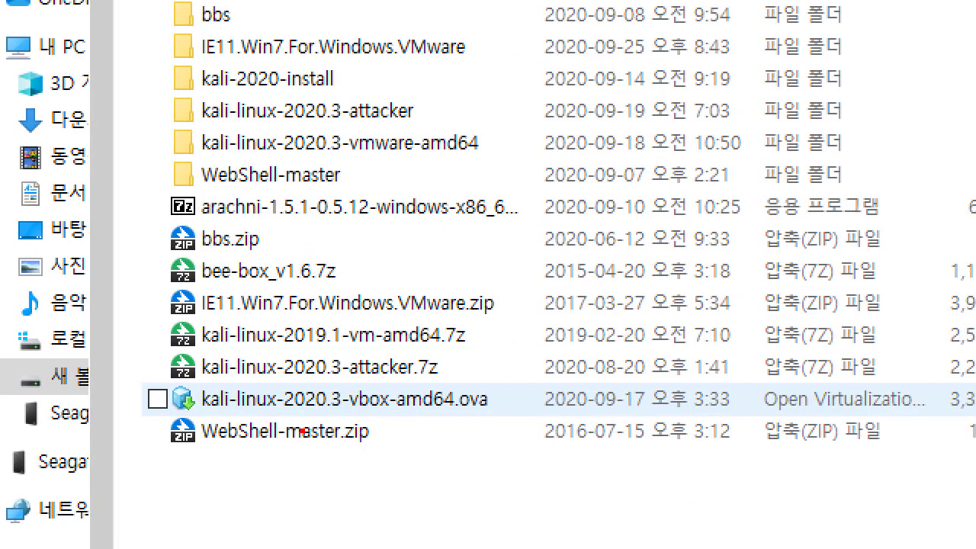
mouse_move(158, 380)
mouse_down()
mouse_move(554, 436)
mouse_move(569, 424)
mouse_up()
mouse_move(508, 352)
mouse_down()
mouse_move(520, 372)
mouse_move(528, 345)
mouse_move(533, 384)
mouse_up()
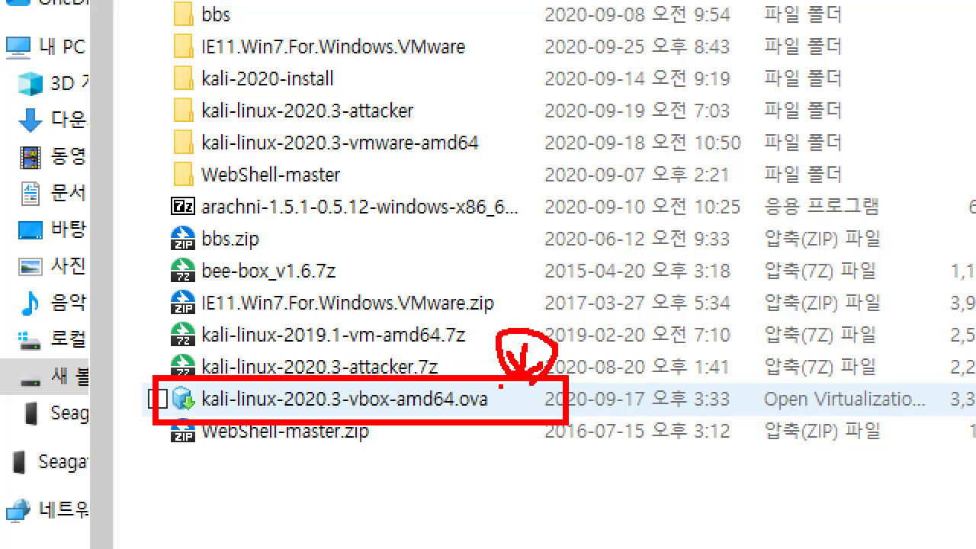
mouse_move(500, 412)
mouse_down()
mouse_move(505, 444)
mouse_move(486, 480)
mouse_up()
mouse_move(471, 459)
mouse_down()
mouse_move(482, 487)
mouse_move(524, 485)
mouse_up()
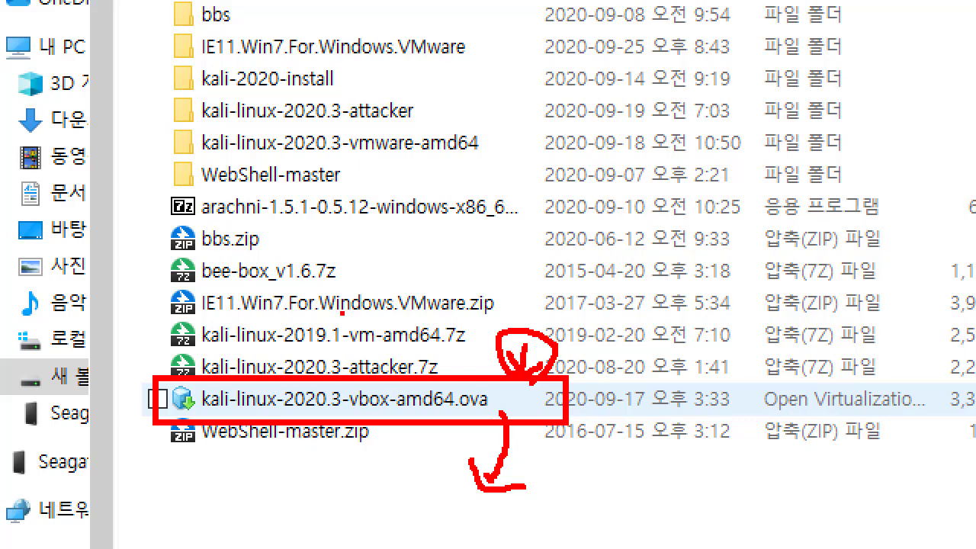
key(Escape)
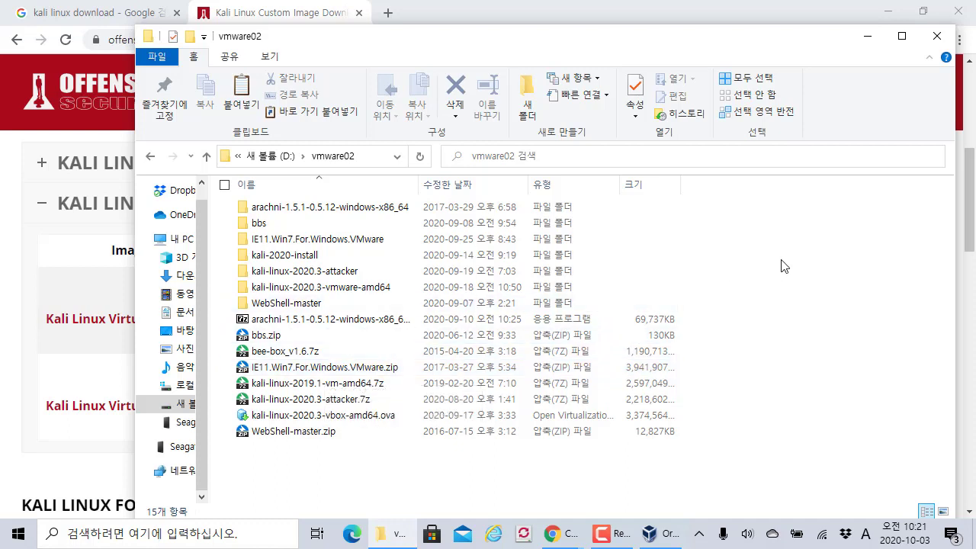
click(867, 36)
click(886, 12)
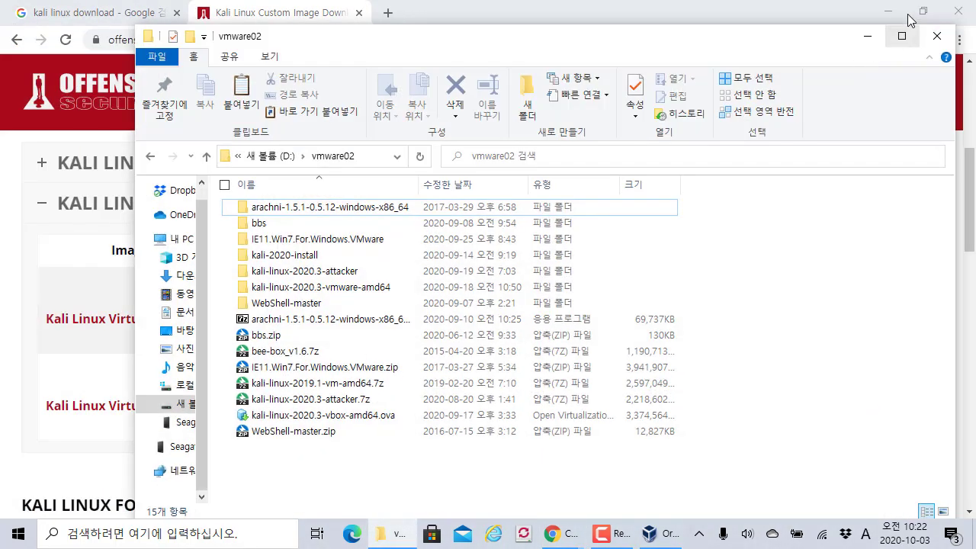
- Bring VirtualBox Manager forward and start File > Import Appliance
click(888, 11)
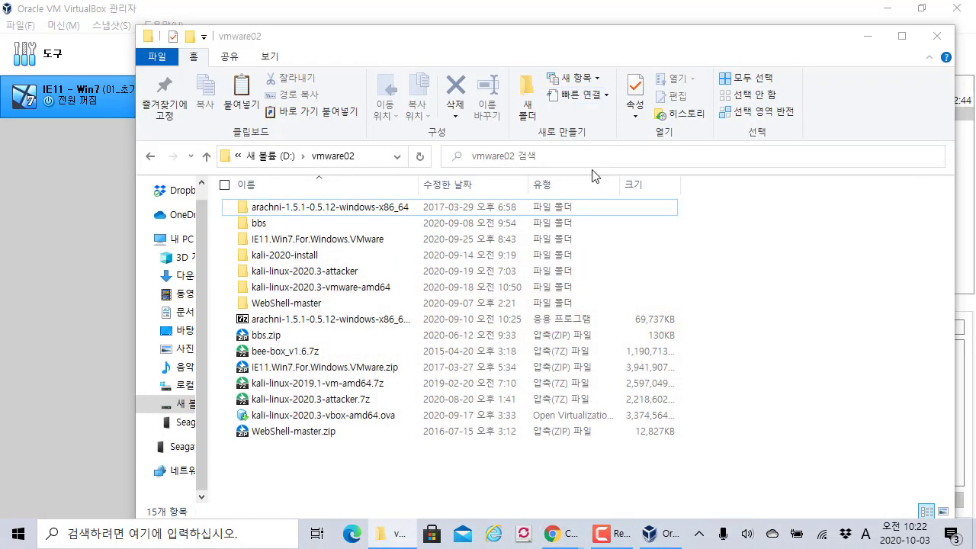
click(380, 162)
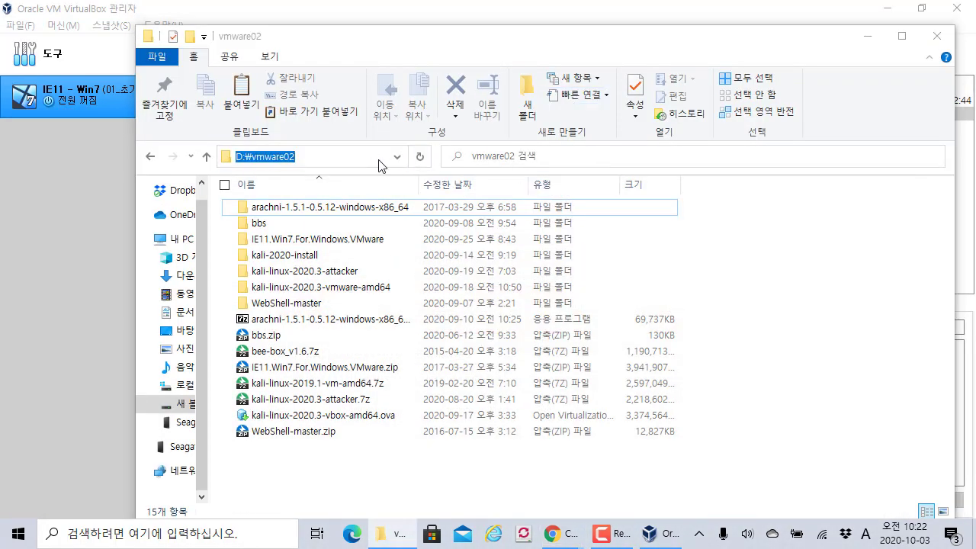
click(67, 216)
click(30, 26)
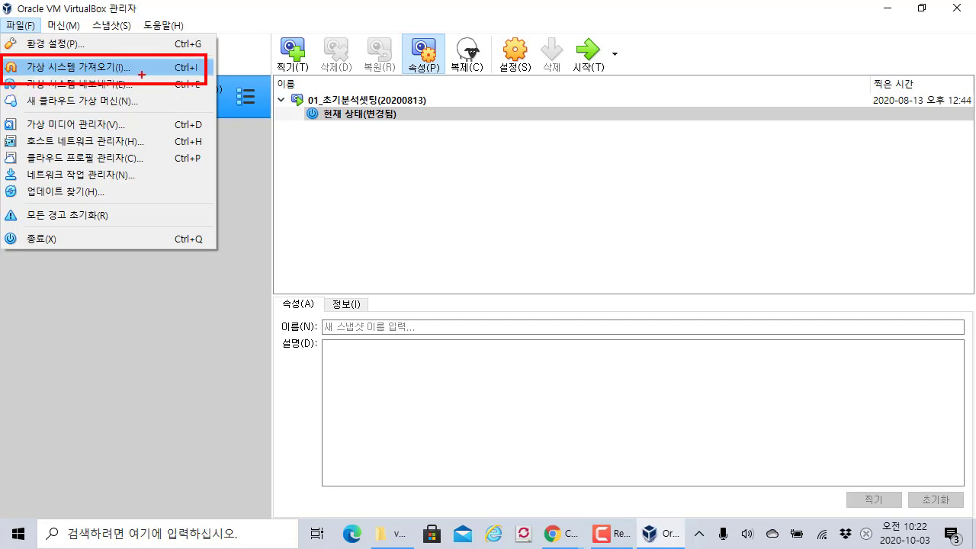
key(Escape)
click(21, 25)
click(76, 67)
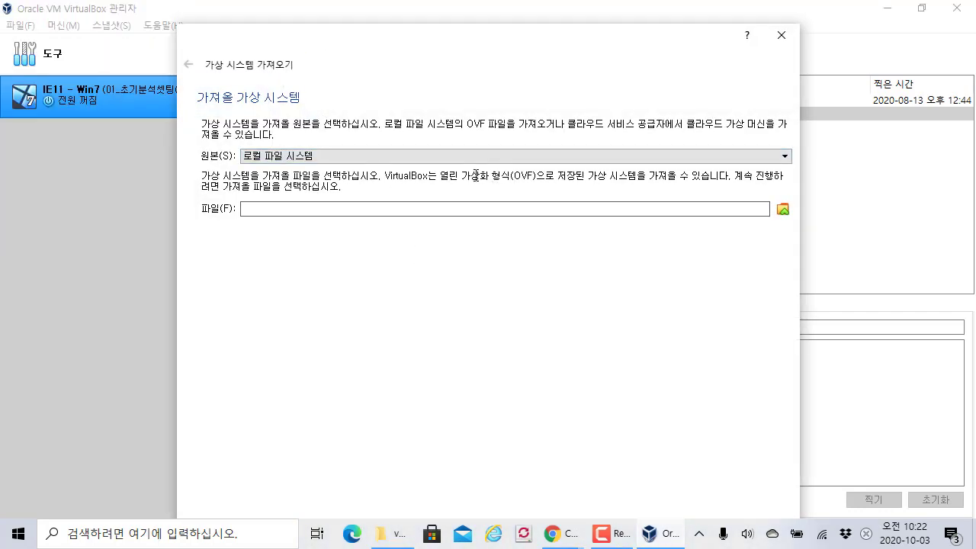
- Choose kali-linux-2020.3-vbox-amd64.ova as the appliance file to import
click(782, 209)
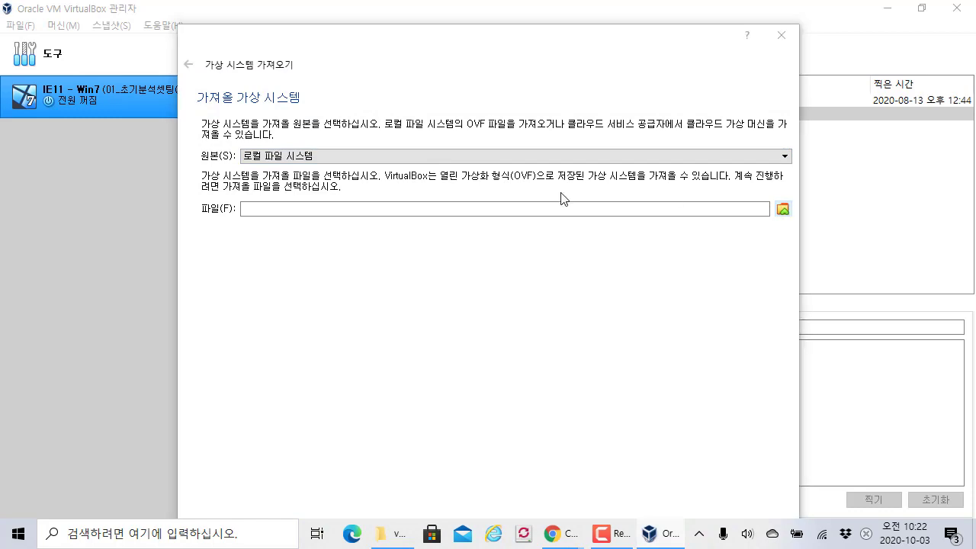
drag(359, 34, 0, 193)
drag(0, 192, 473, 127)
click(431, 332)
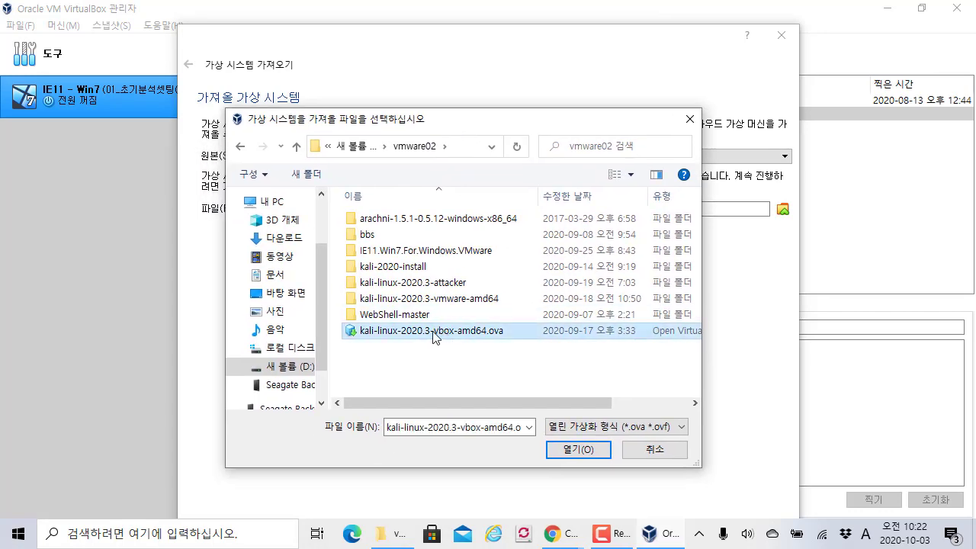
mouse_move(330, 319)
mouse_down()
mouse_move(488, 348)
mouse_move(527, 344)
mouse_up()
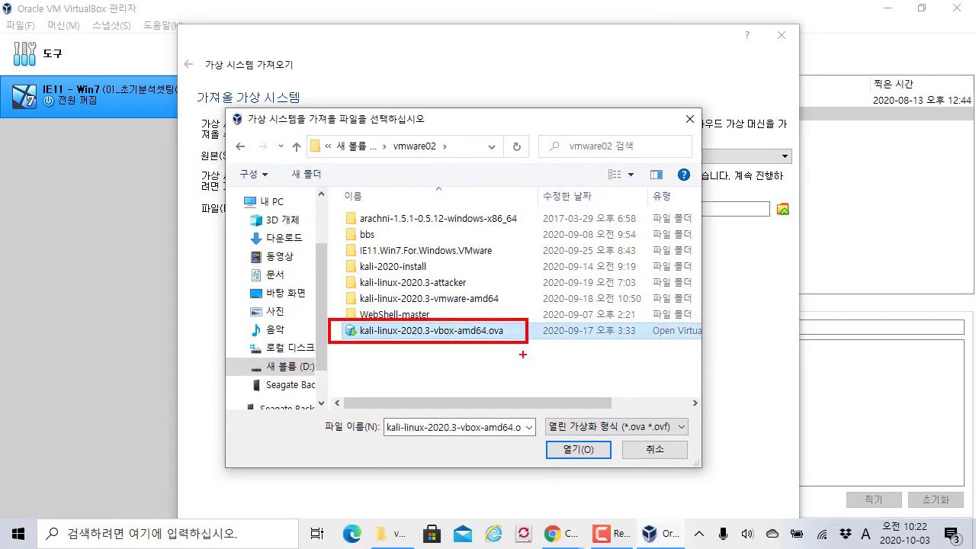
key(Escape)
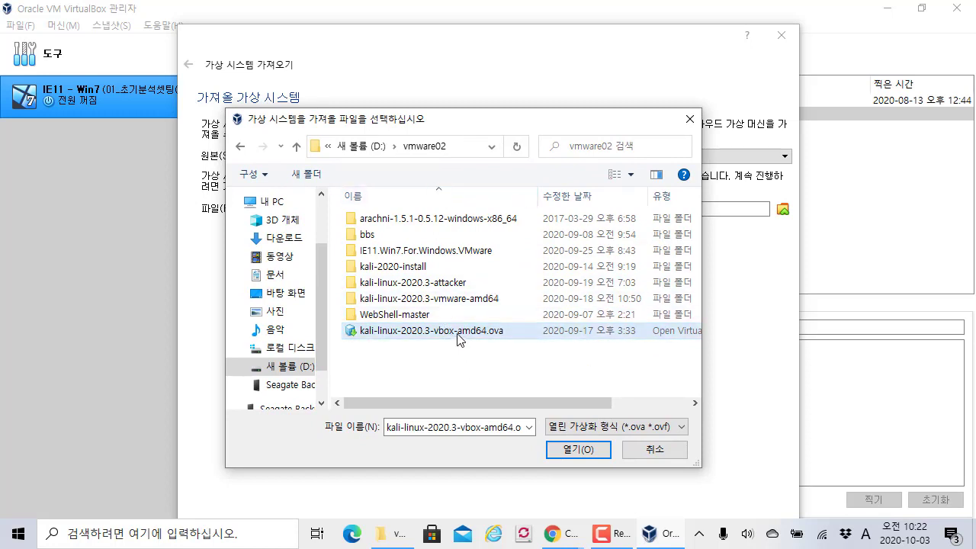
click(599, 452)
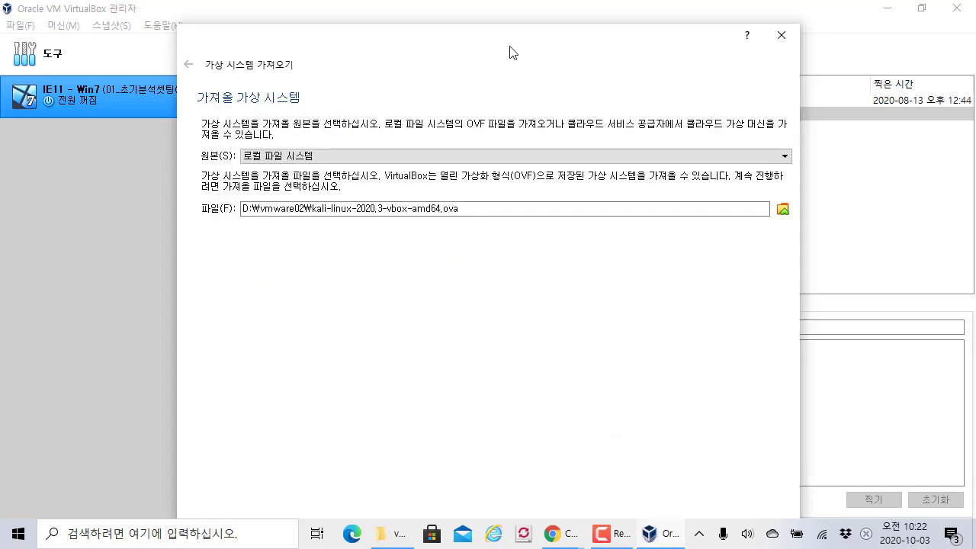
- Reposition the Import Virtual Appliance wizard and reopen it with Ctrl+I
drag(508, 52, 481, 19)
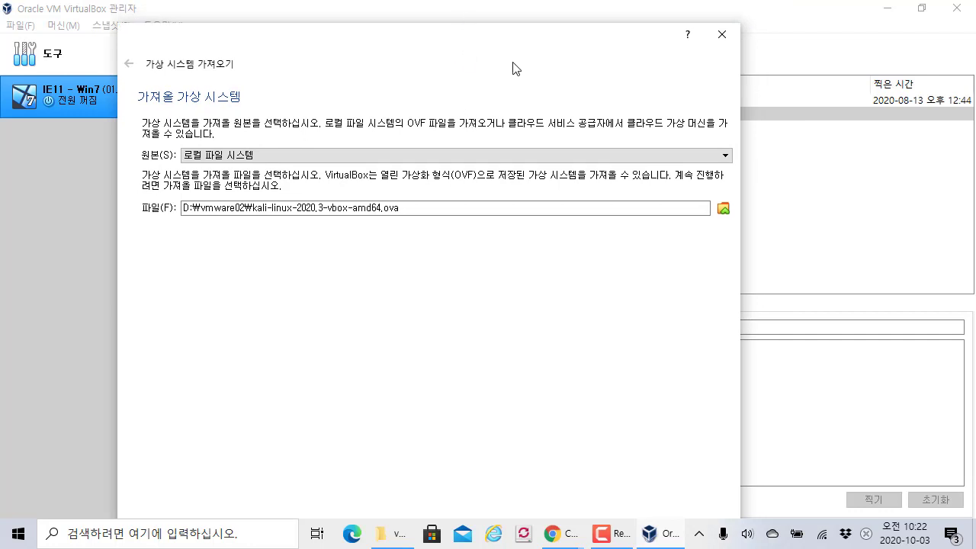
drag(516, 68, 512, 26)
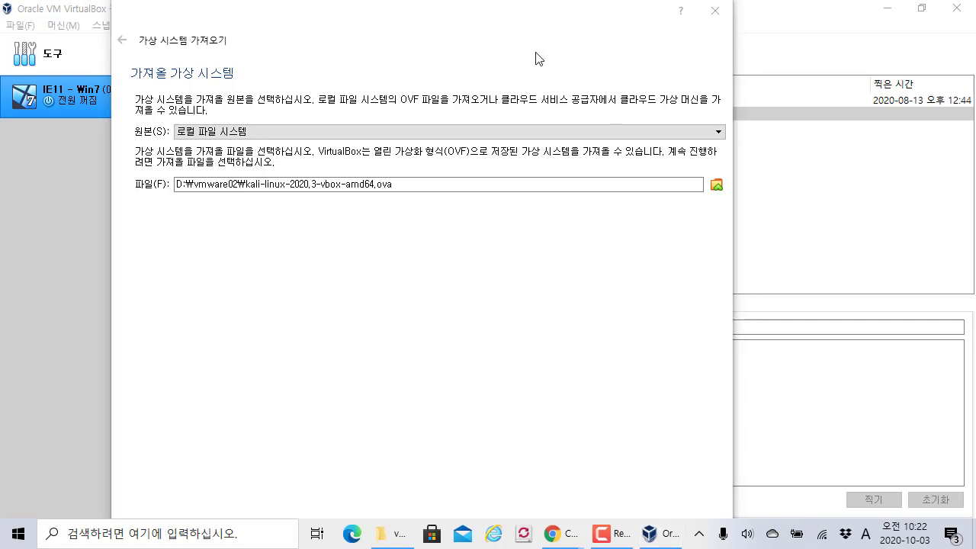
key(Escape)
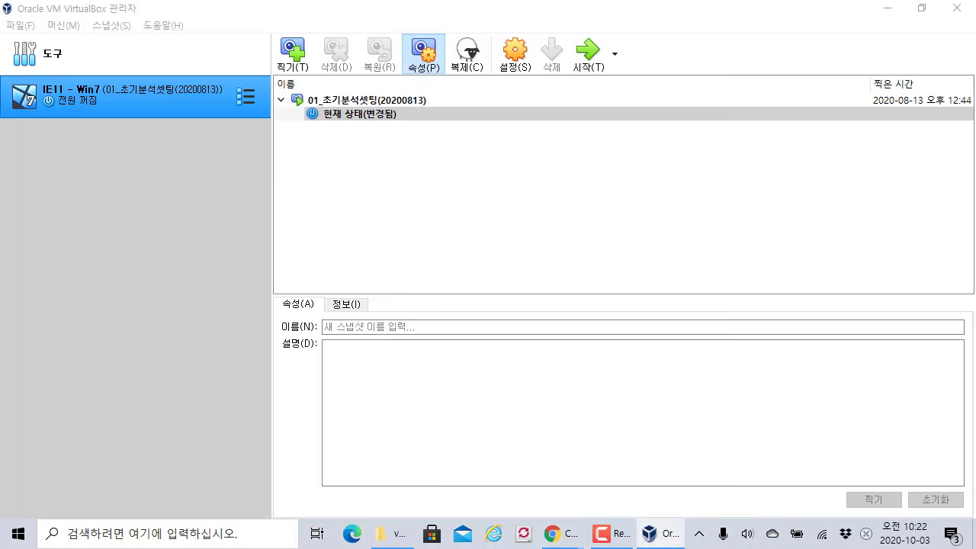
key(ctrl+i)
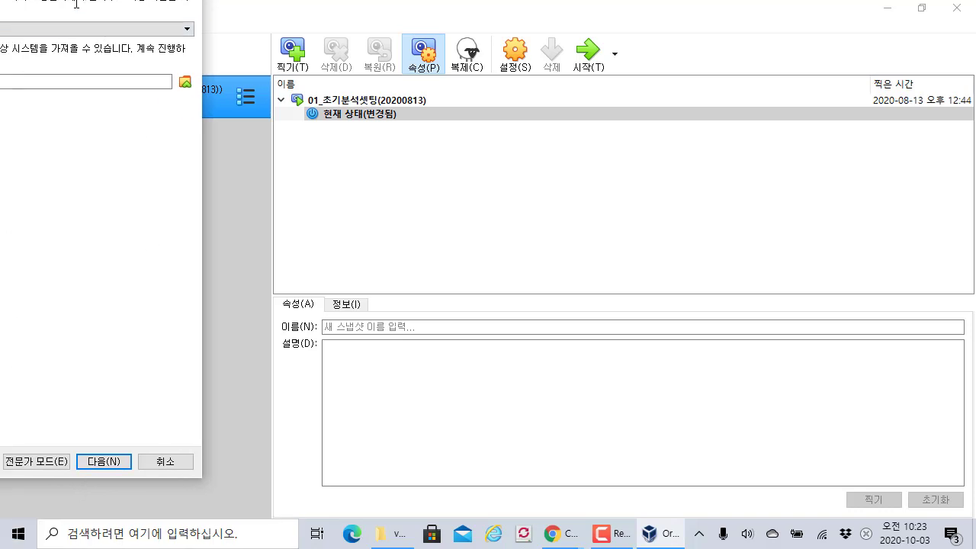
key(Down)
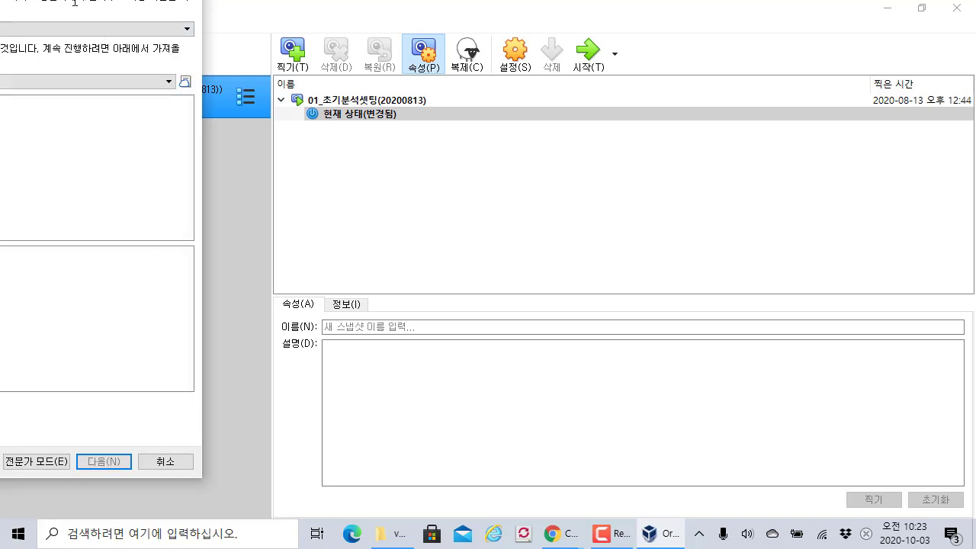
key(Escape)
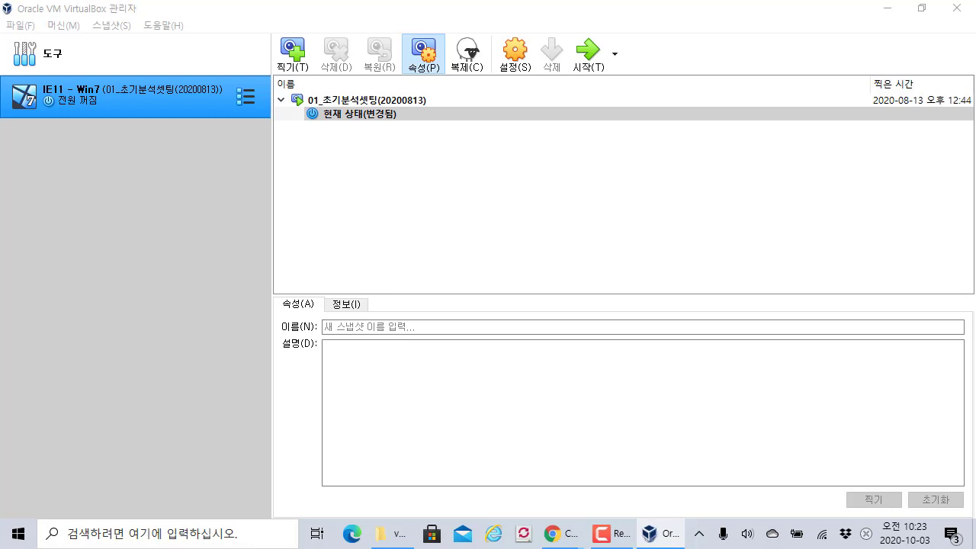
key(ctrl+i)
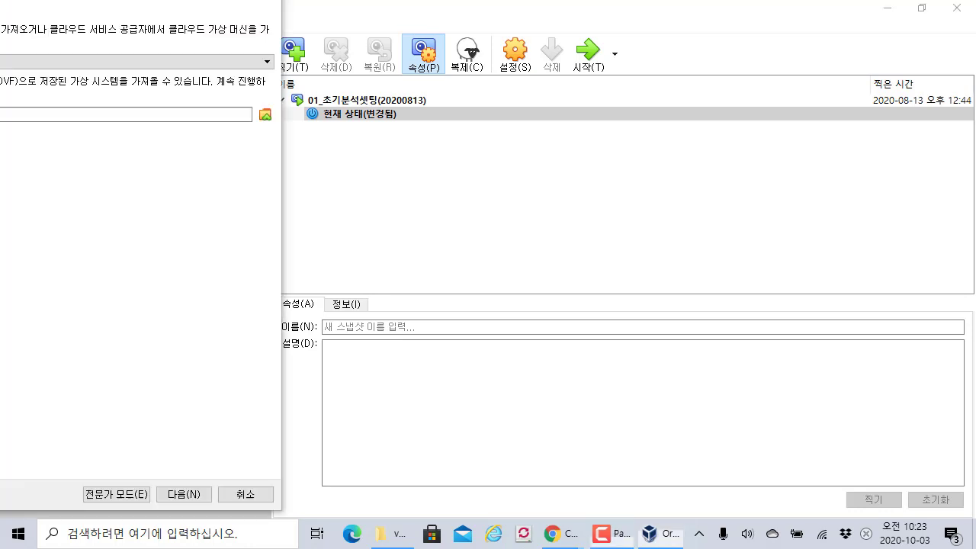
- On the appliance settings page, set Machine Base Folder to D:\vmware02\kali2020
click(197, 496)
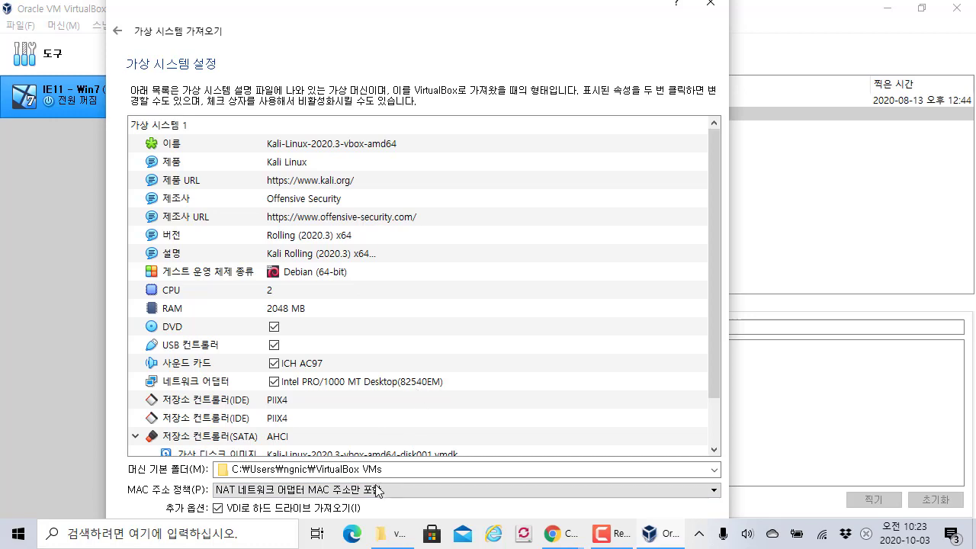
click(380, 533)
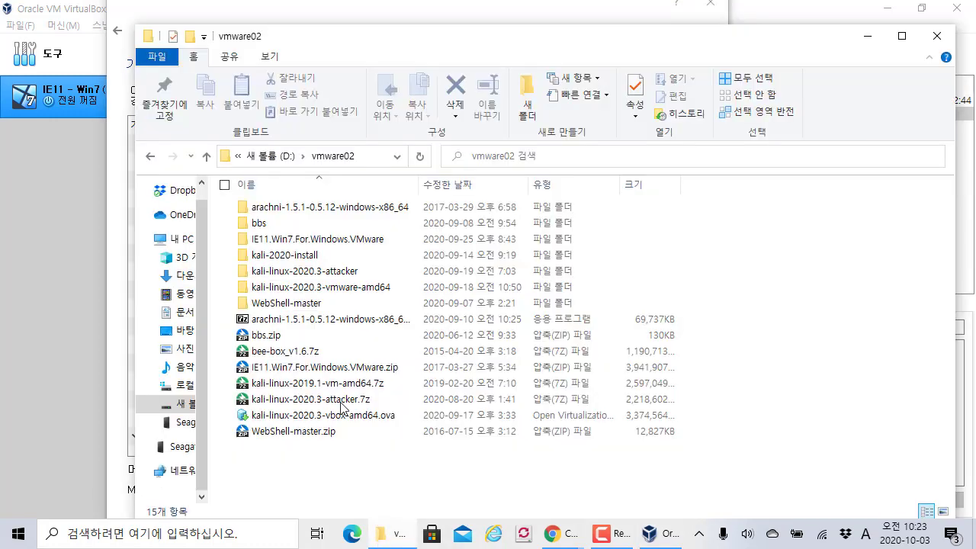
click(371, 160)
key(ctrl+c)
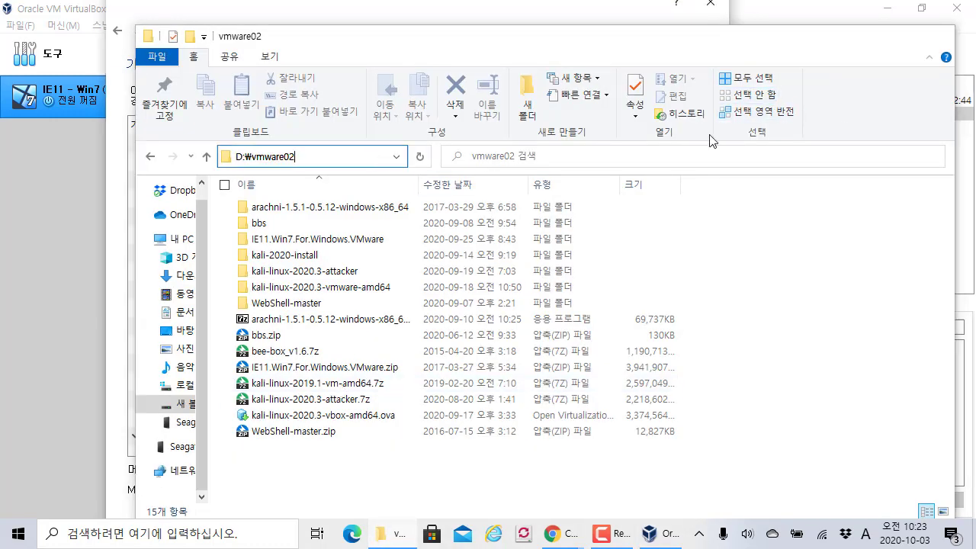
key(alt+Tab)
triple_click(415, 470)
key(ctrl+v)
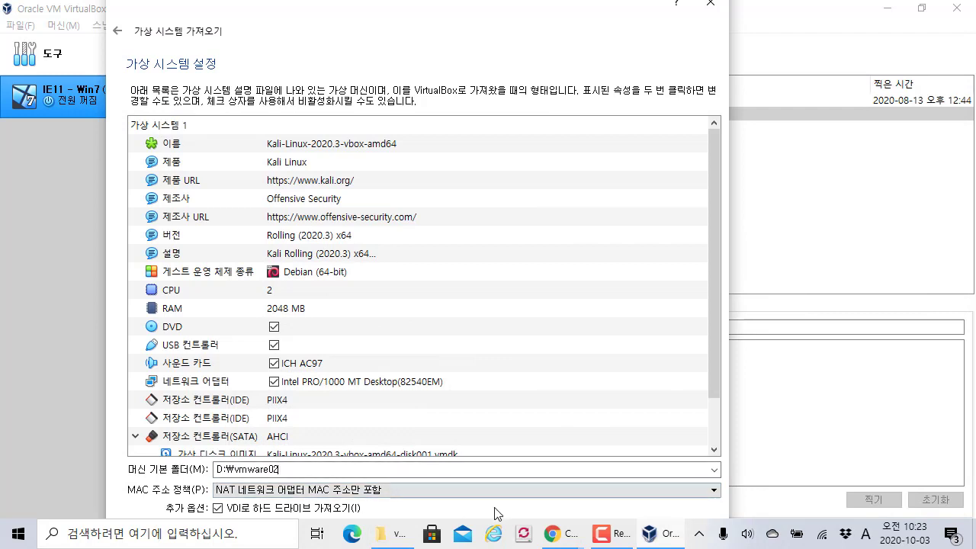
text(\)
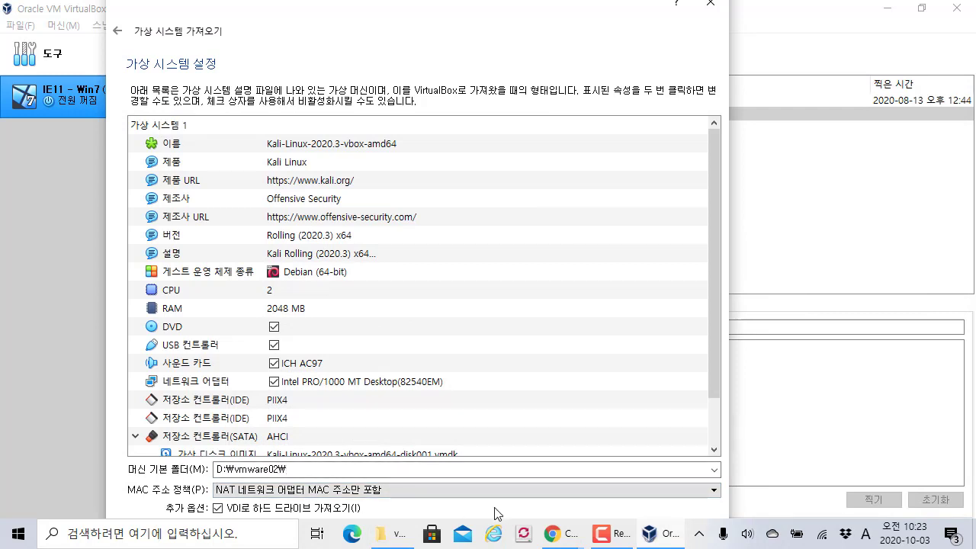
text(kali2020₩)
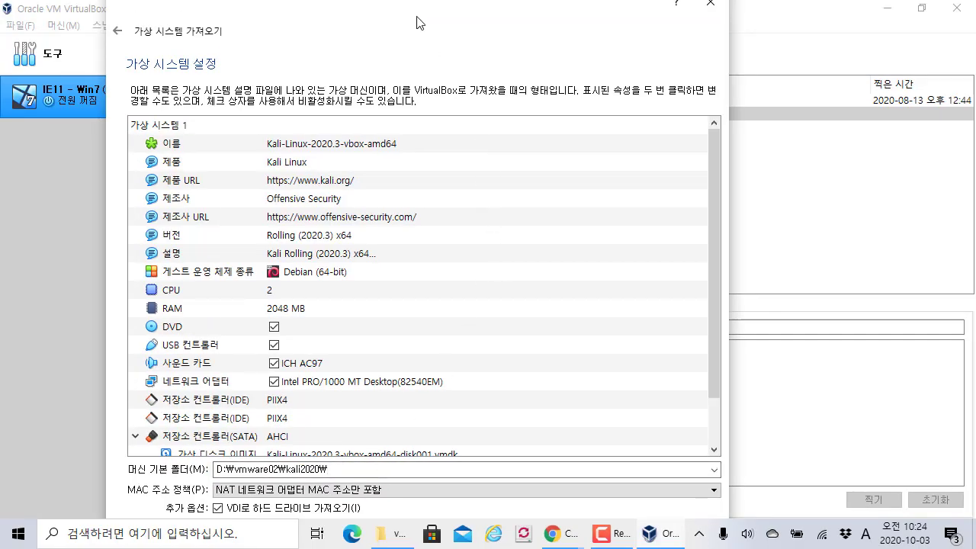
- Reposition the import dialog and check the kali2020 part of the base folder path
mouse_move(417, 23)
mouse_down()
mouse_move(418, 40)
mouse_move(406, 38)
mouse_up()
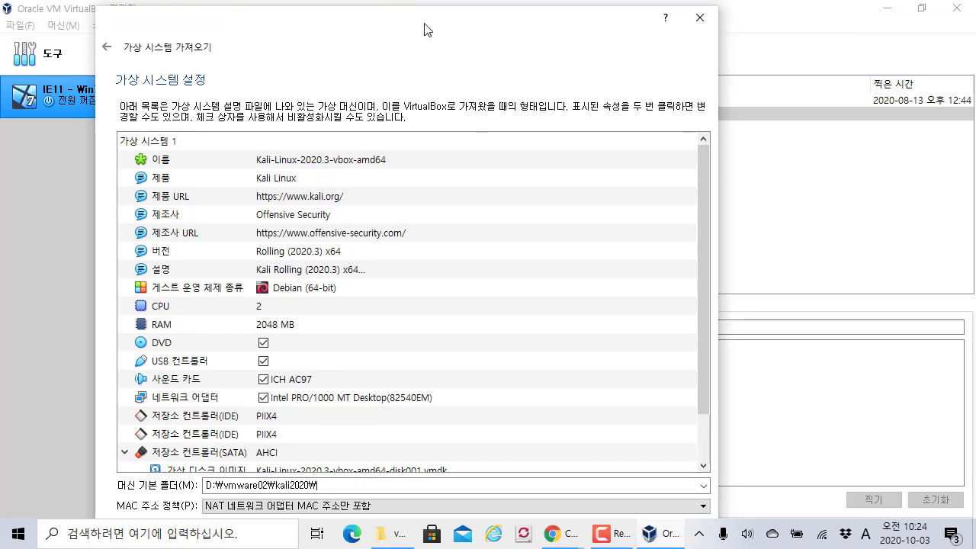
drag(425, 28, 406, 6)
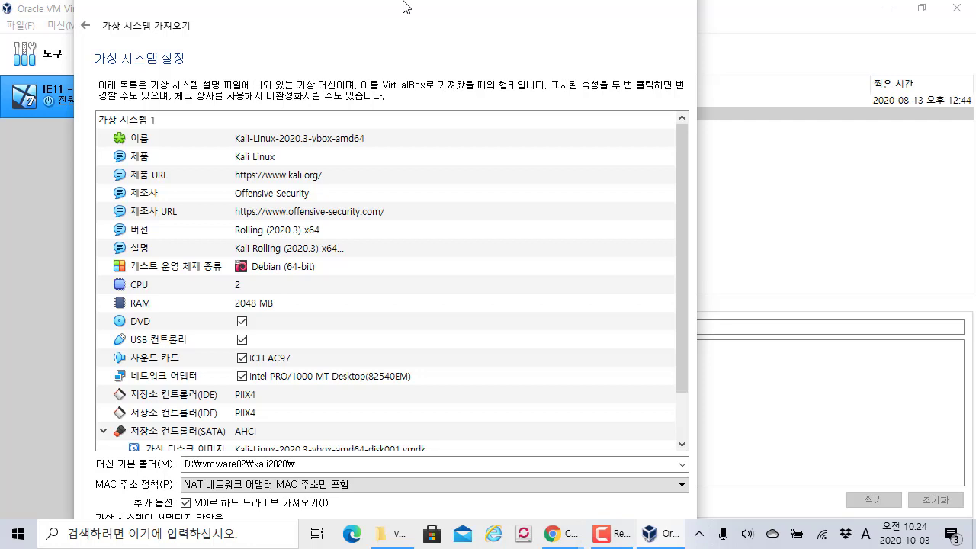
triple_click(305, 463)
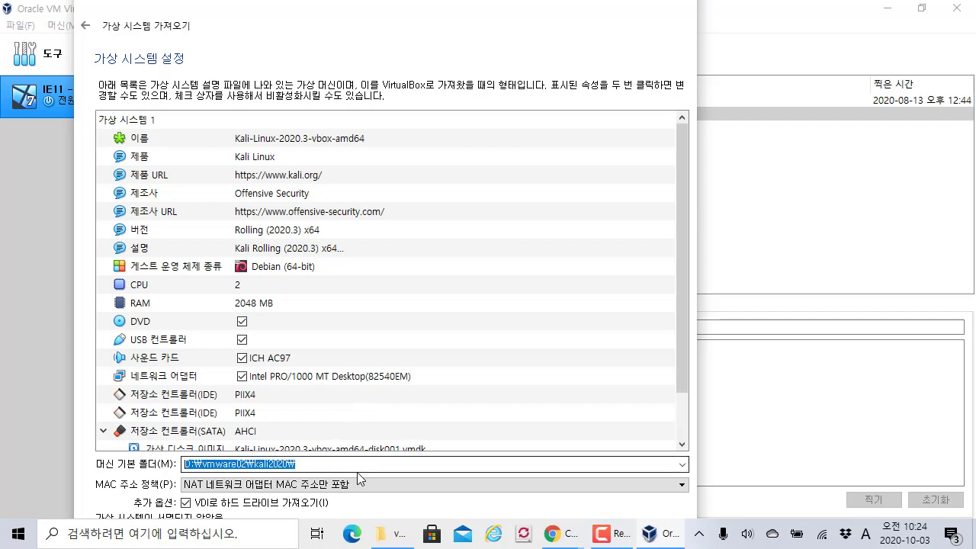
click(344, 463)
drag(254, 463, 377, 465)
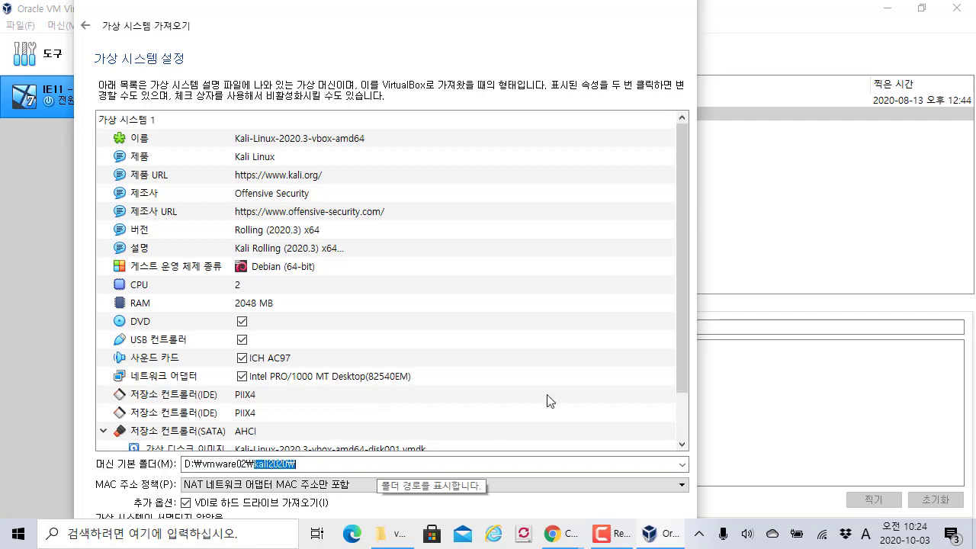
drag(686, 290, 680, 372)
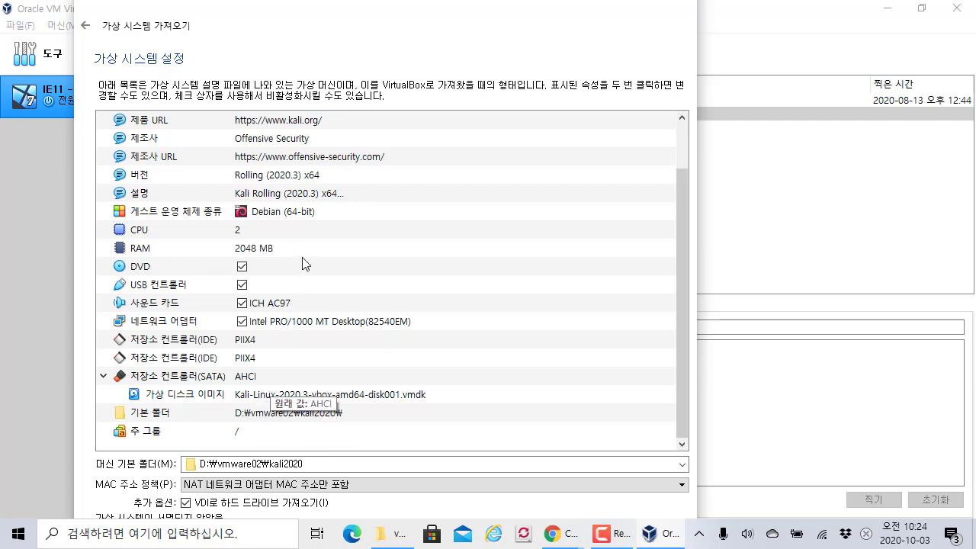
drag(320, 22, 0, 0)
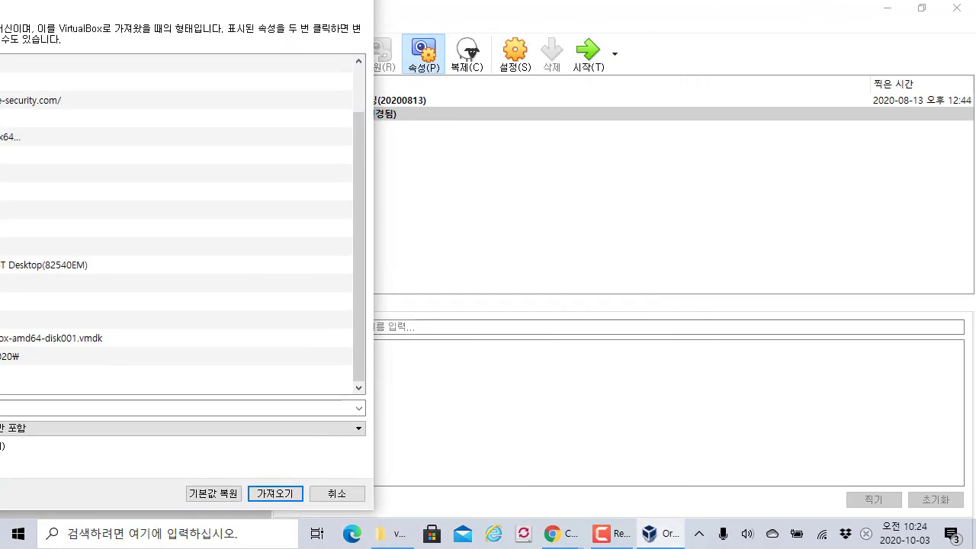
- Click Import and agree to the Kali licence with 동의합니다(A)
click(287, 498)
drag(218, 100, 365, 100)
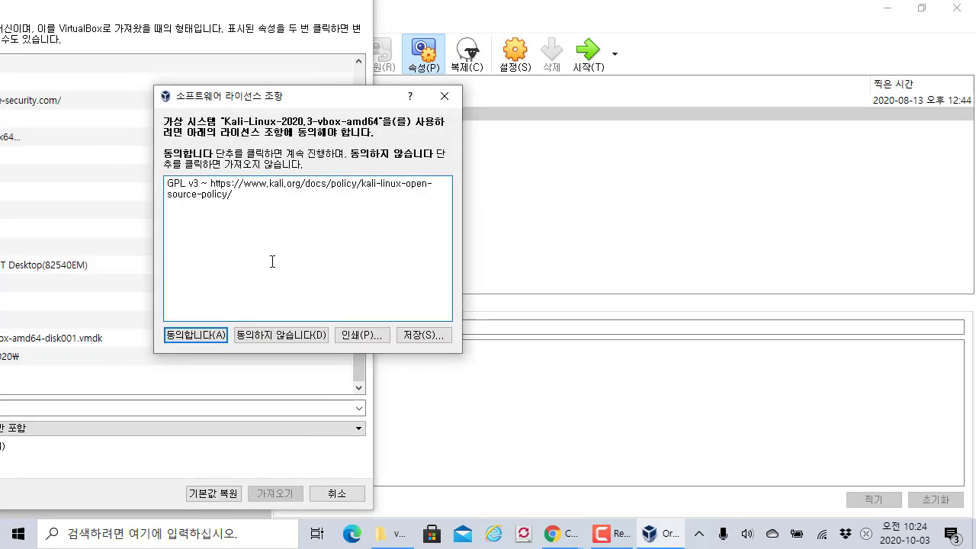
triple_click(309, 218)
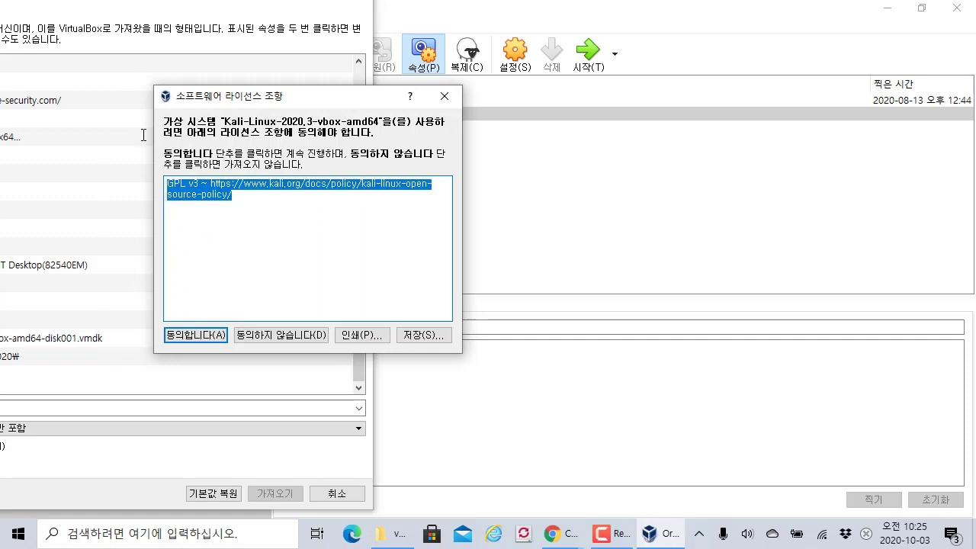
click(263, 221)
click(213, 345)
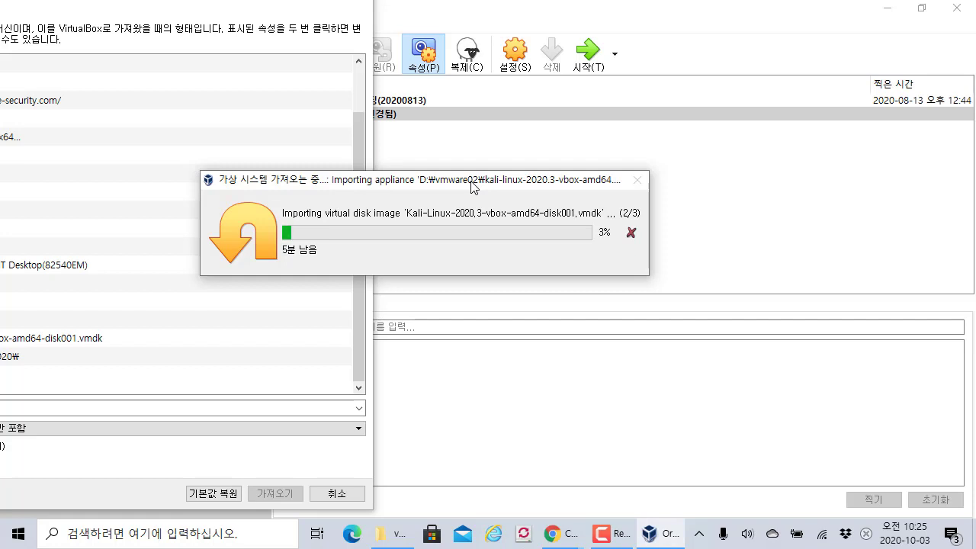
- Let the Kali-Linux-2020.3-vbox-amd64 import finish, nudging the progress window aside
drag(472, 183, 462, 198)
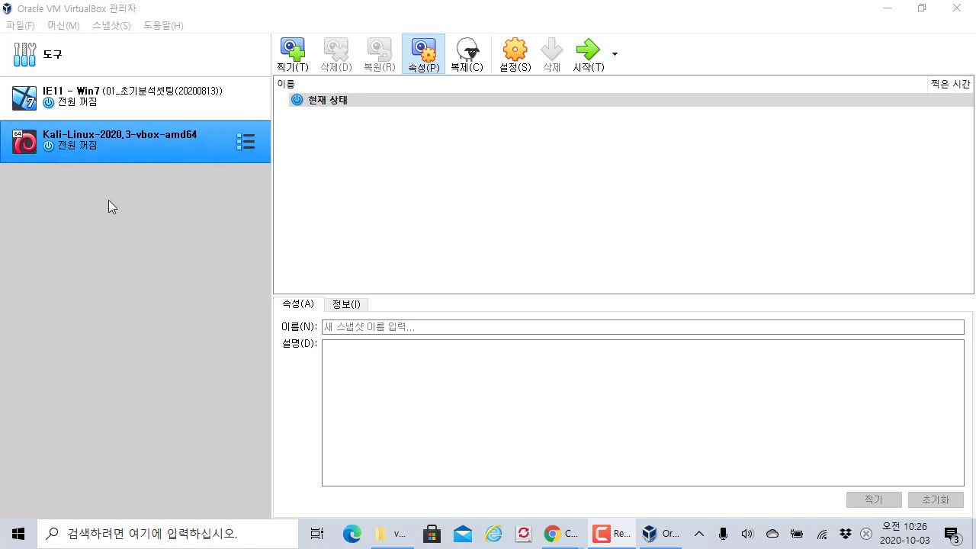
- Open the 머신(M) menu and slide over to the 파일(F) menu
drag(3, 162, 270, 212)
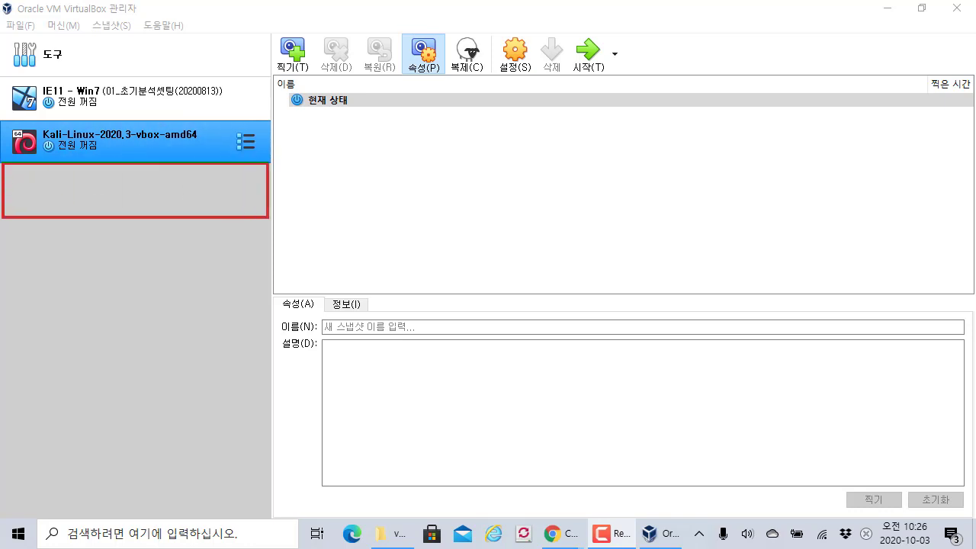
mouse_move(4, 220)
mouse_down()
mouse_move(92, 266)
mouse_move(271, 270)
mouse_up()
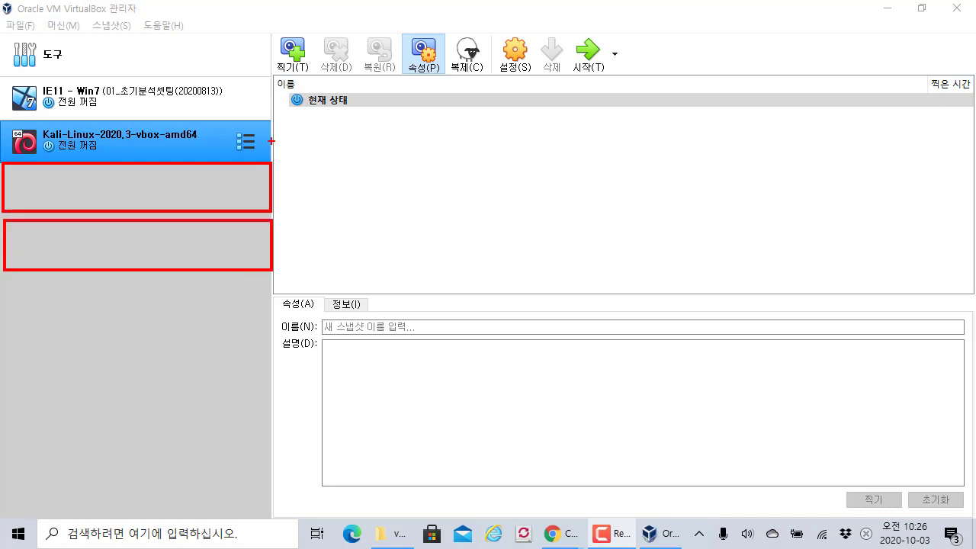
key(Escape)
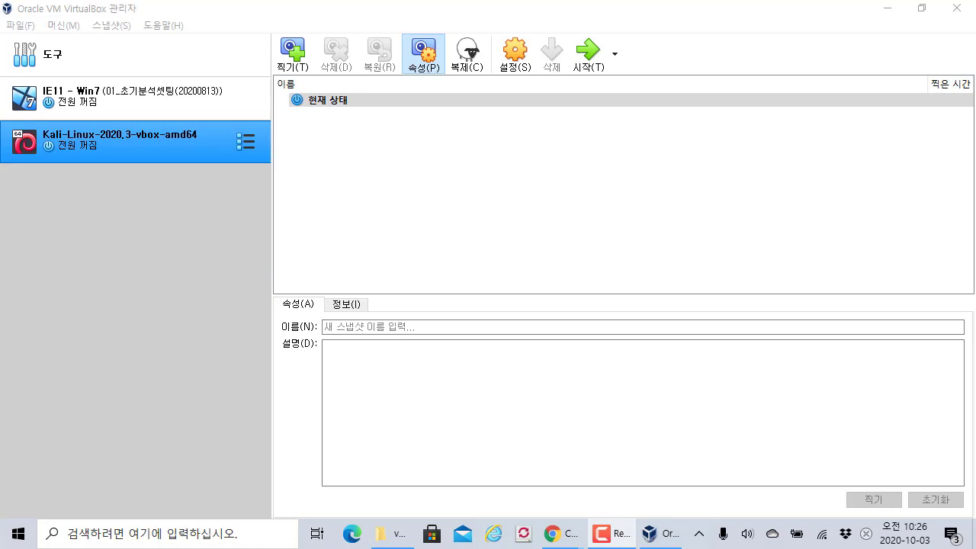
click(84, 27)
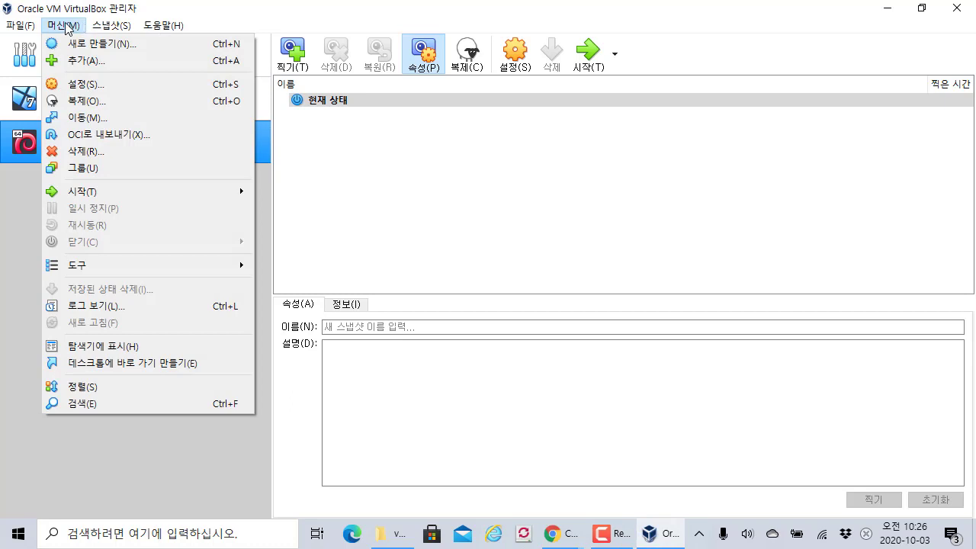
mouse_move(19, 25)
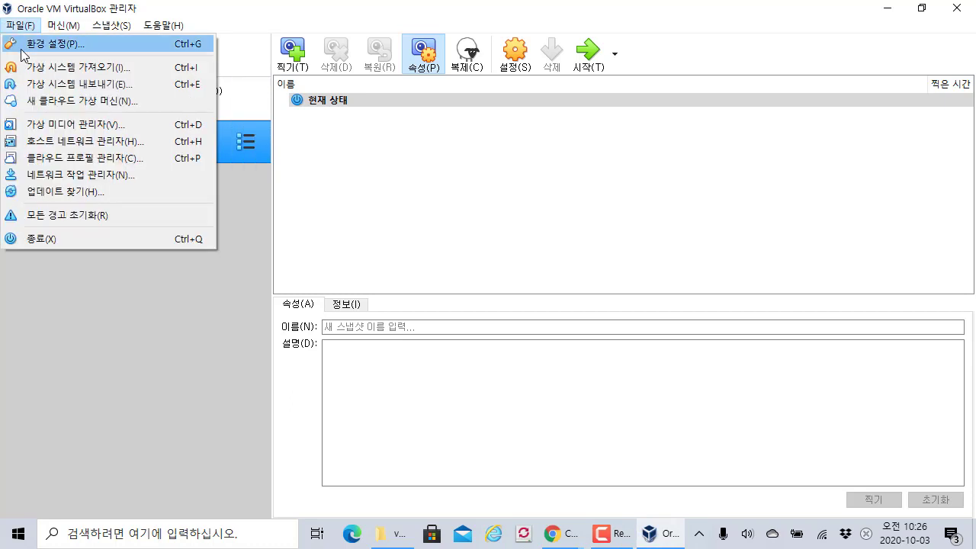
- Open VirtualBox's global preferences to the NAT networks list on the Network page
click(80, 44)
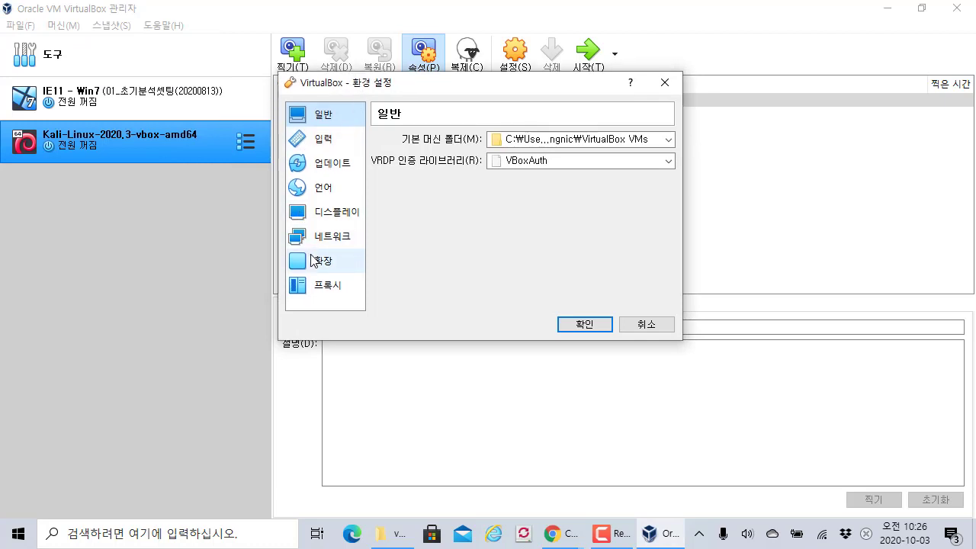
click(325, 236)
drag(429, 83, 340, 82)
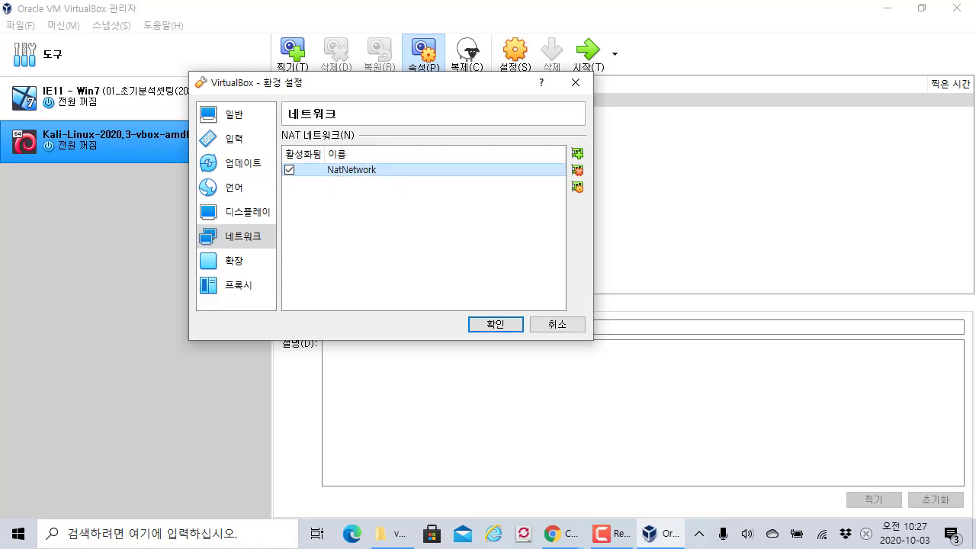
- Add NatNetwork1, delete it again, and confirm preferences keeping only NatNetwork
click(577, 153)
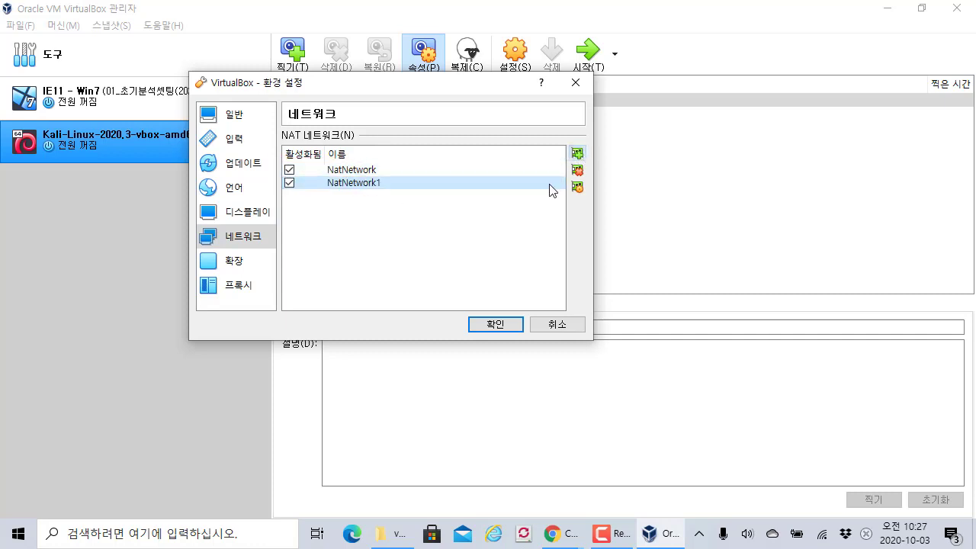
click(577, 169)
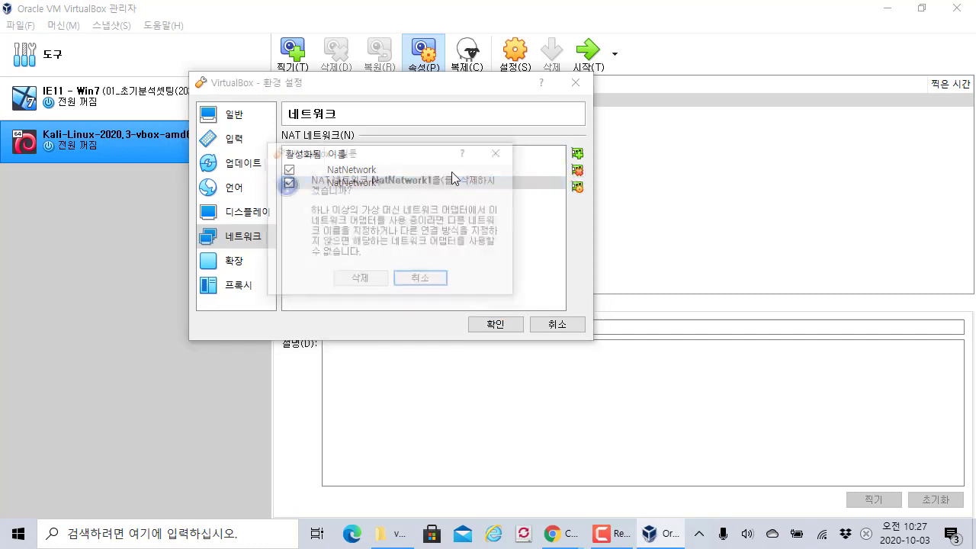
click(403, 281)
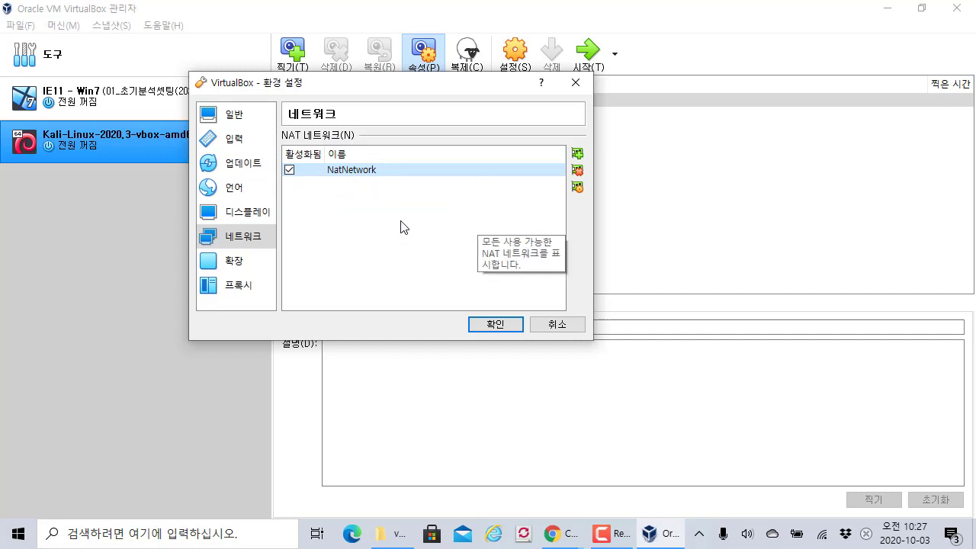
mouse_move(357, 178)
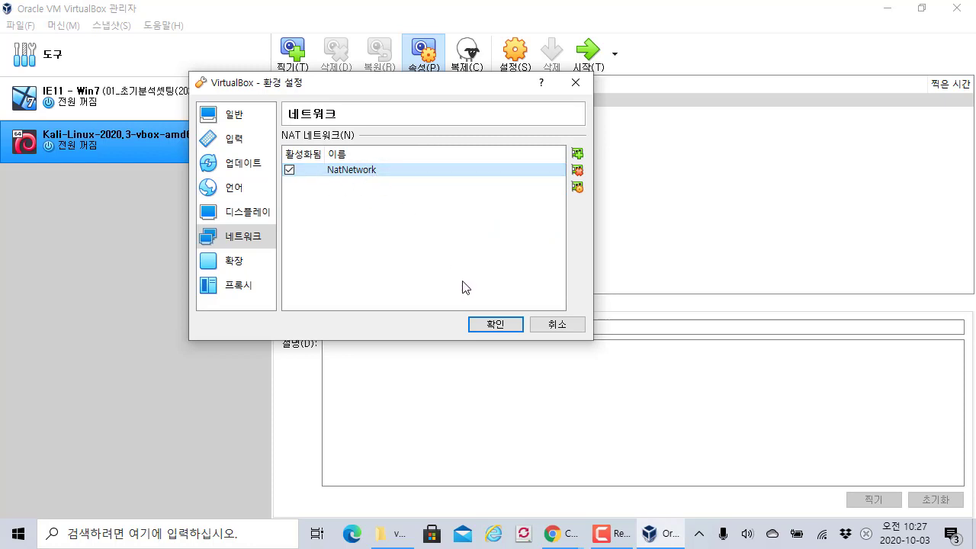
click(496, 324)
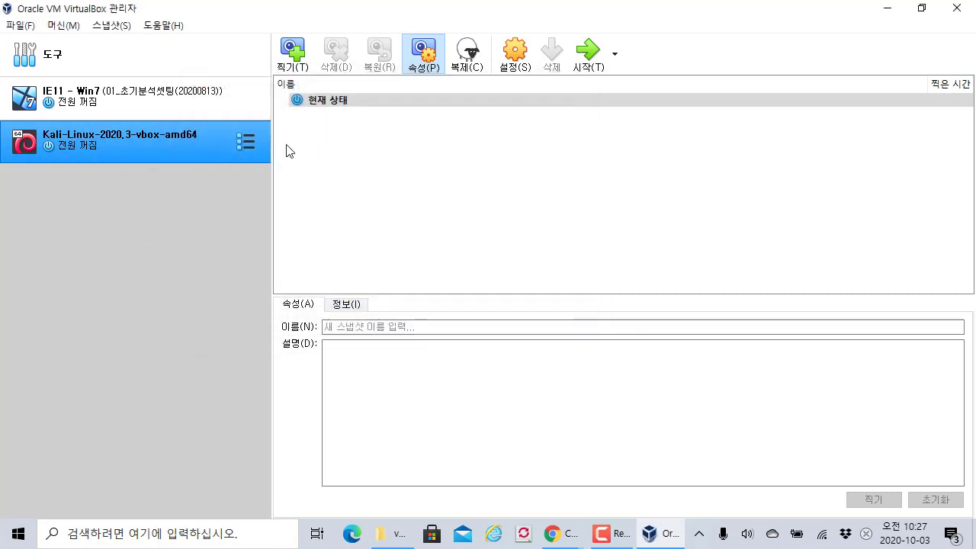
click(419, 92)
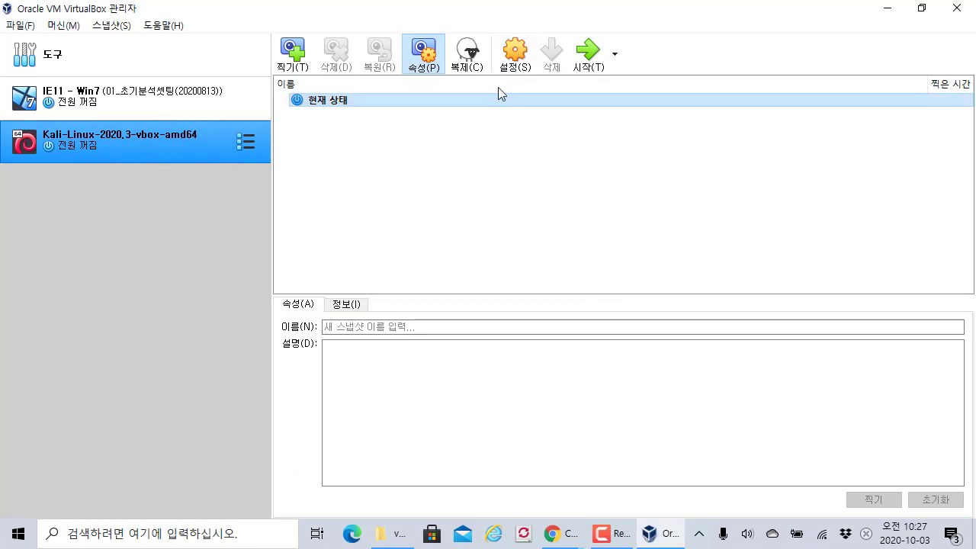
- Open the Kali VM's General > Advanced settings, with shared clipboard and drag-and-drop both Bidirectional
click(515, 52)
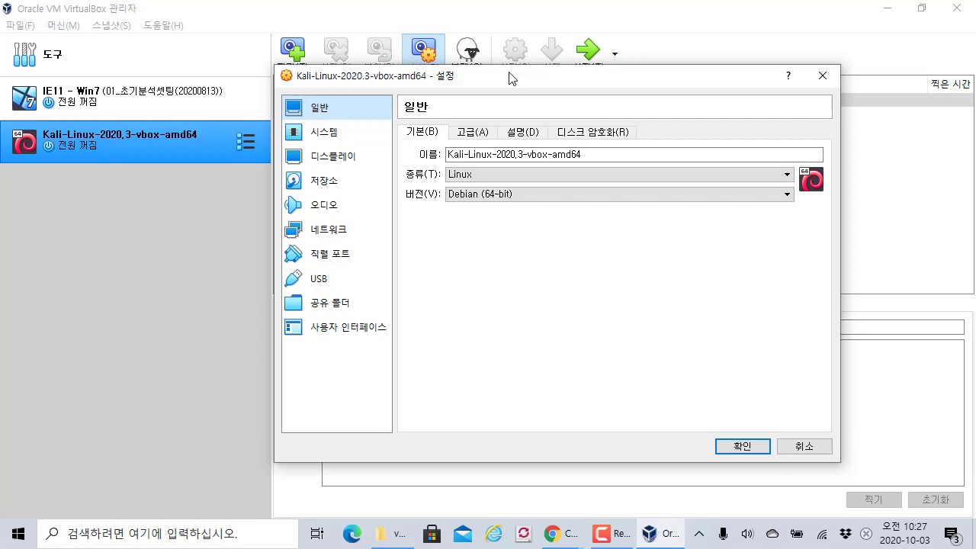
click(463, 134)
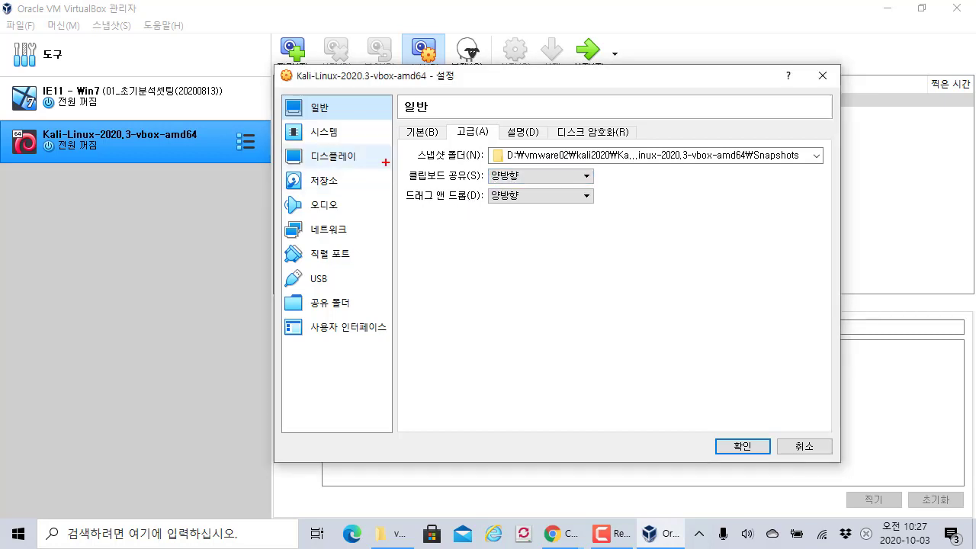
drag(387, 160, 635, 215)
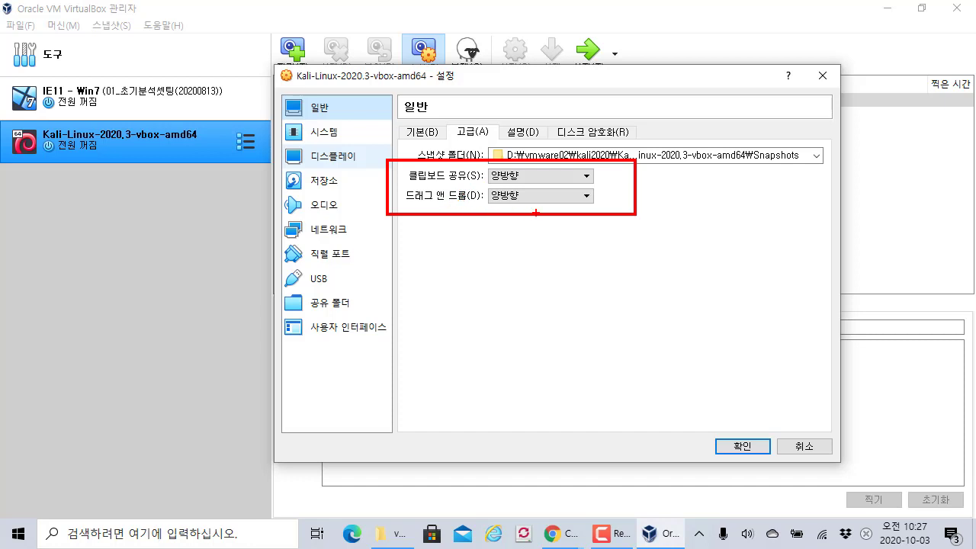
mouse_move(650, 216)
mouse_down()
mouse_move(673, 209)
mouse_move(627, 214)
mouse_move(657, 243)
mouse_up()
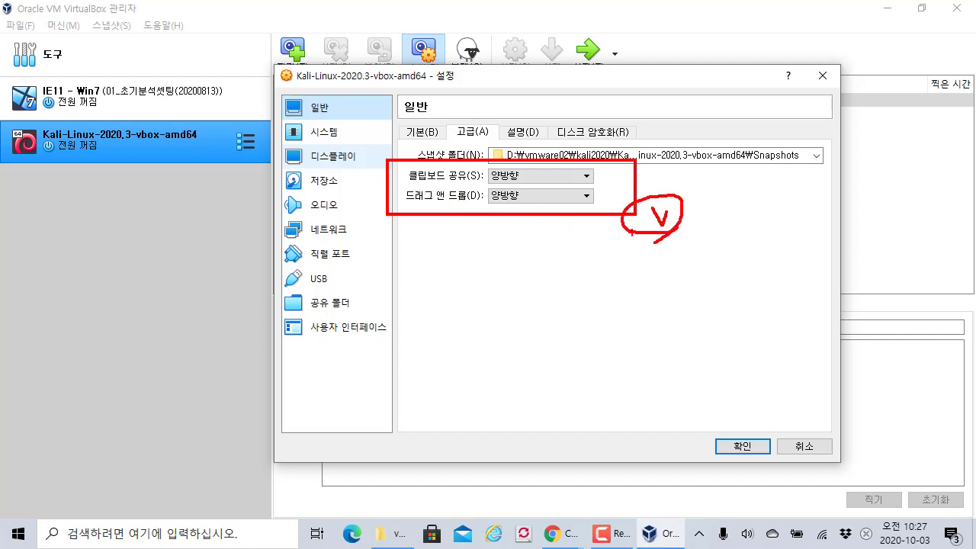
key(Escape)
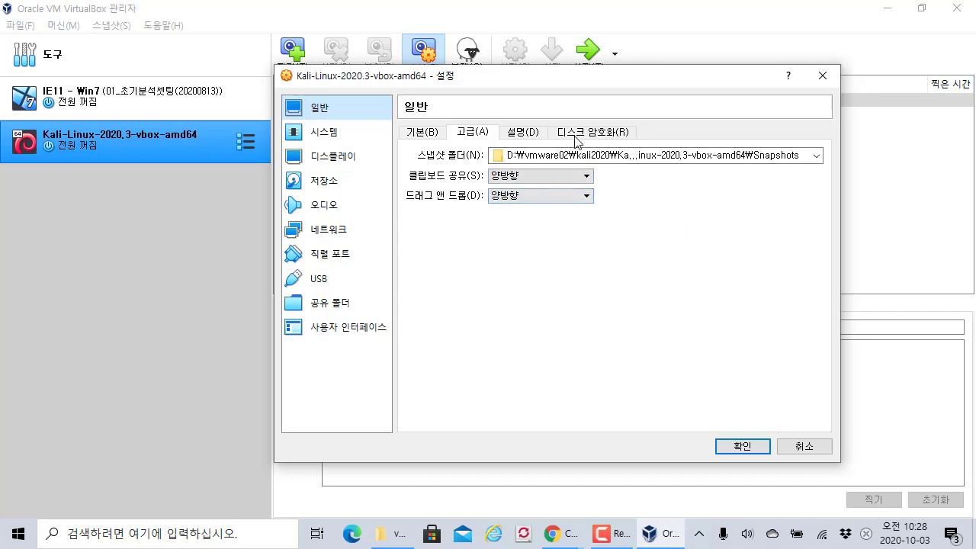
- Review the Kali VM's System settings on the Motherboard and Processor tabs
click(350, 140)
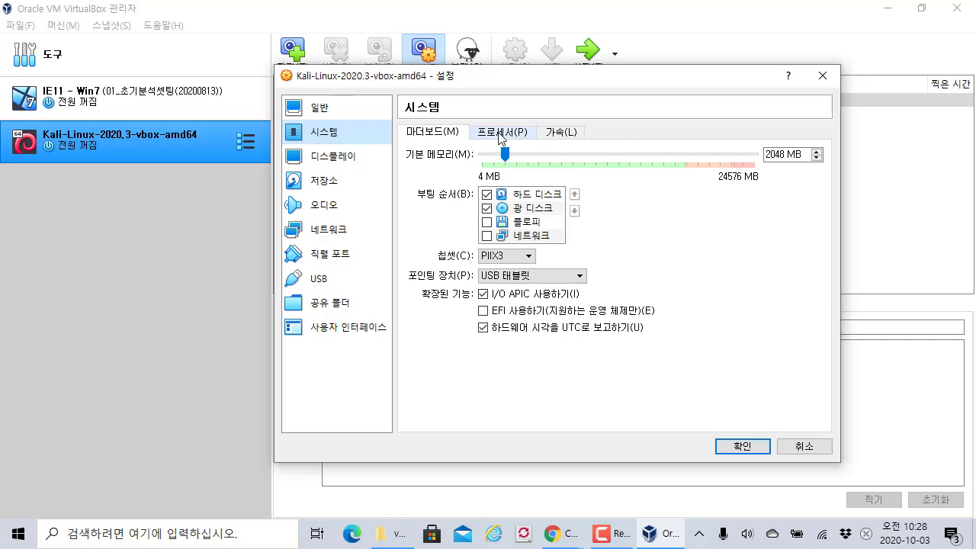
click(528, 140)
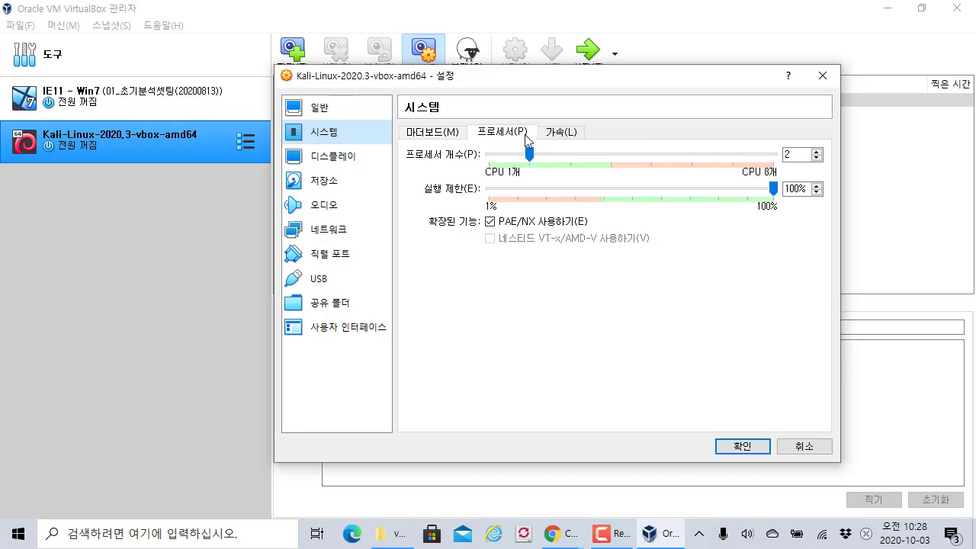
click(432, 135)
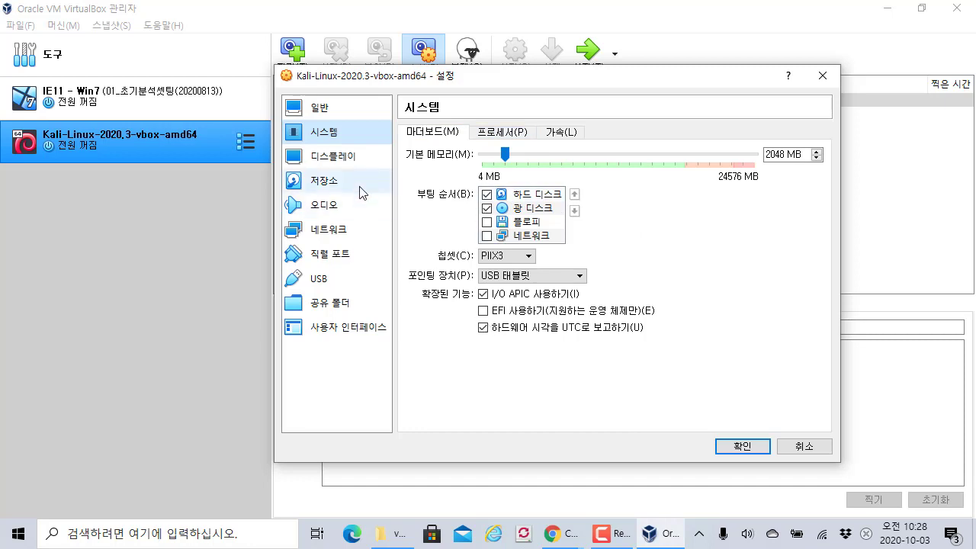
- On the USB page, toggle the USB controller off and on, keeping USB 2.0 enabled
click(336, 282)
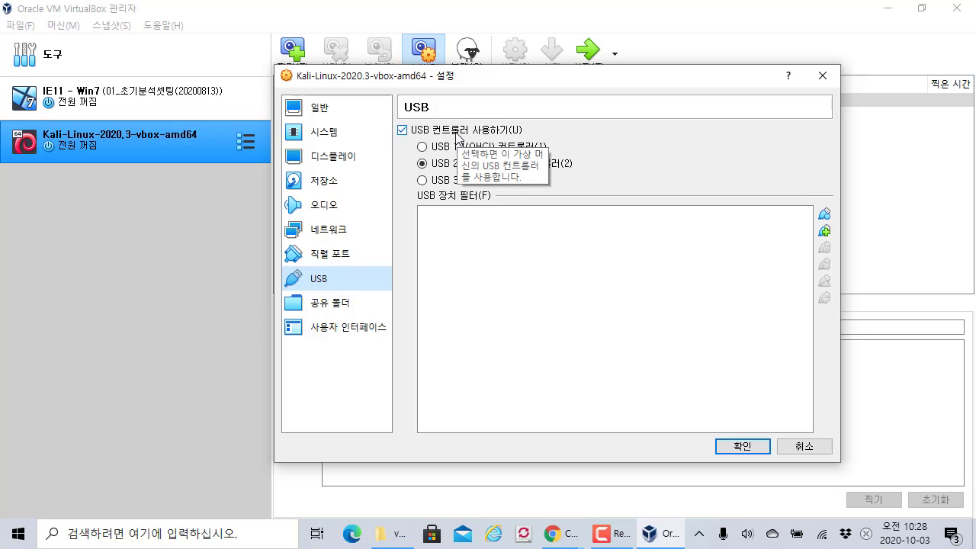
click(457, 132)
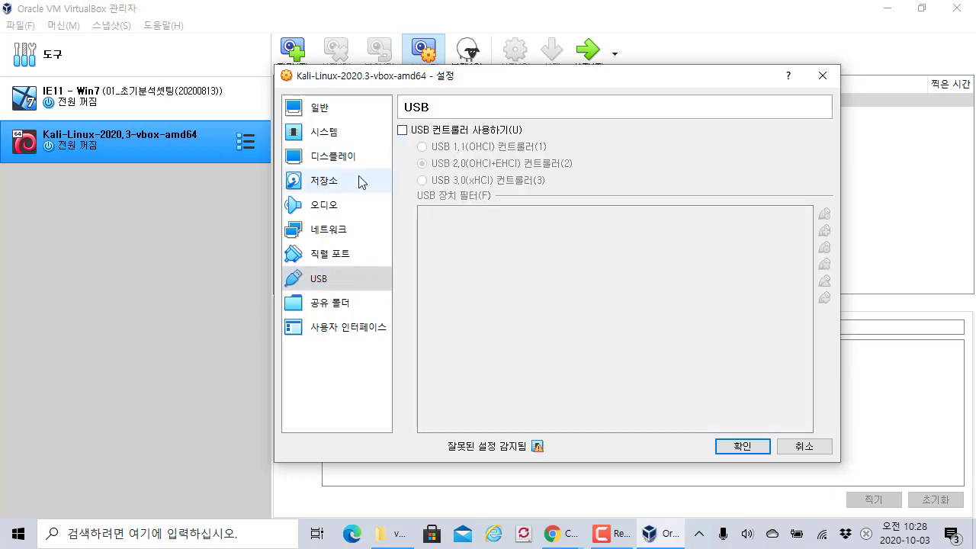
click(452, 131)
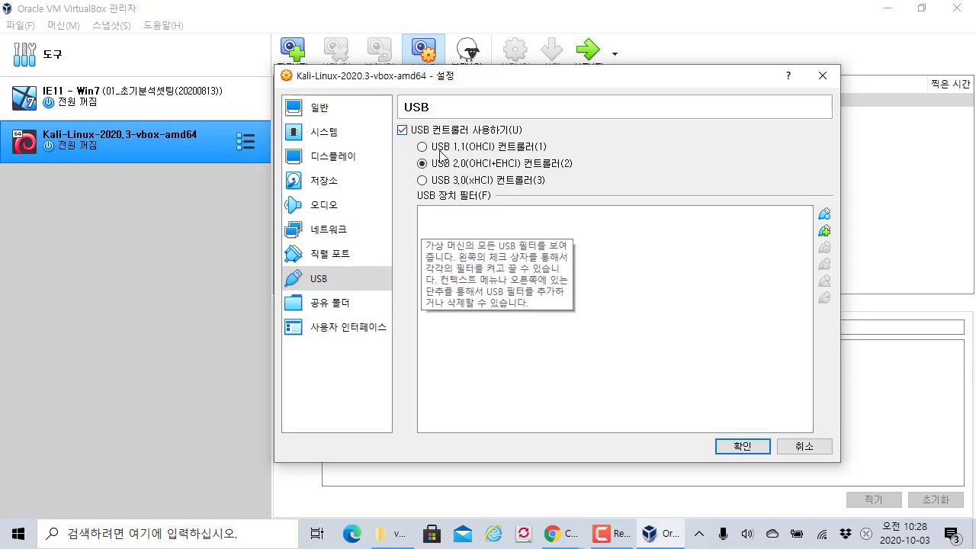
- Switch Adapter 1's 'Attached to' from NAT to NAT Network, with Name NatNetwork
click(349, 234)
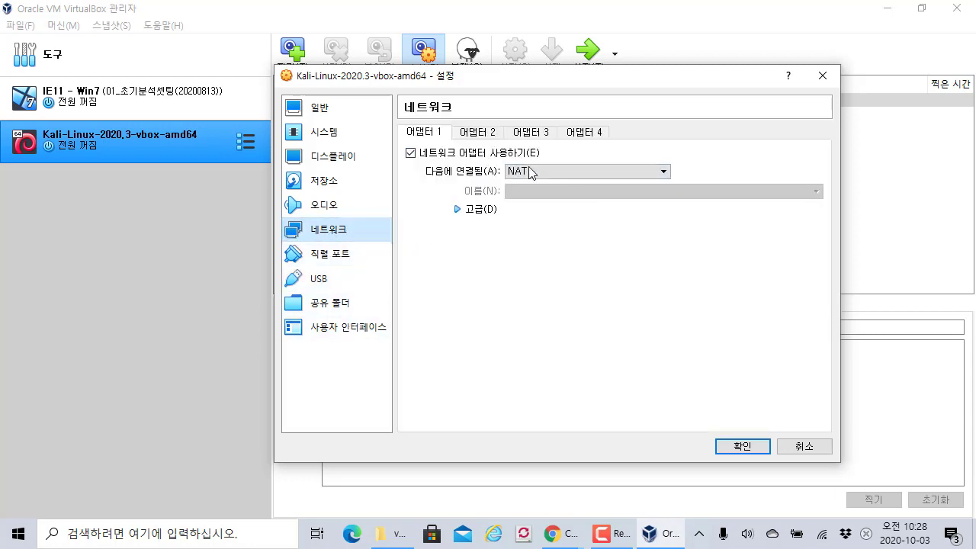
click(471, 136)
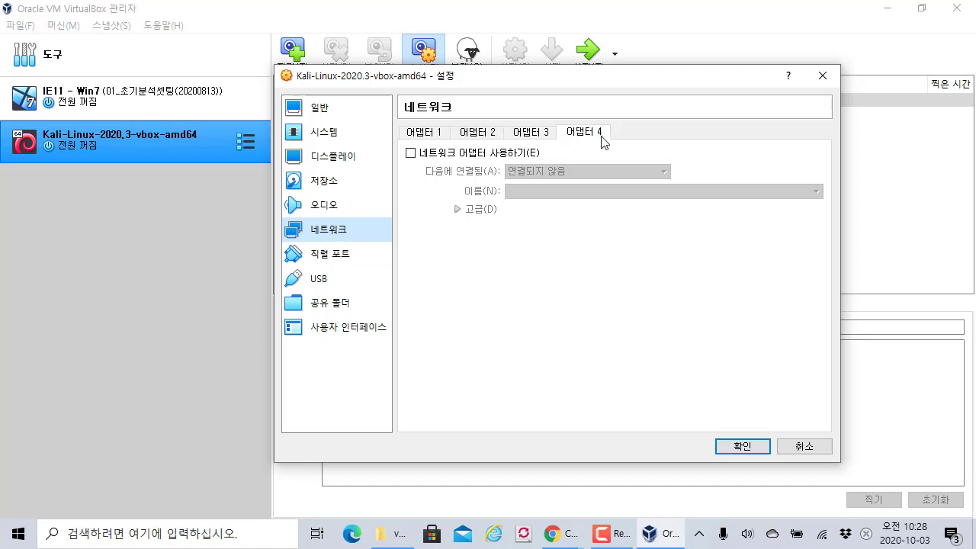
click(446, 136)
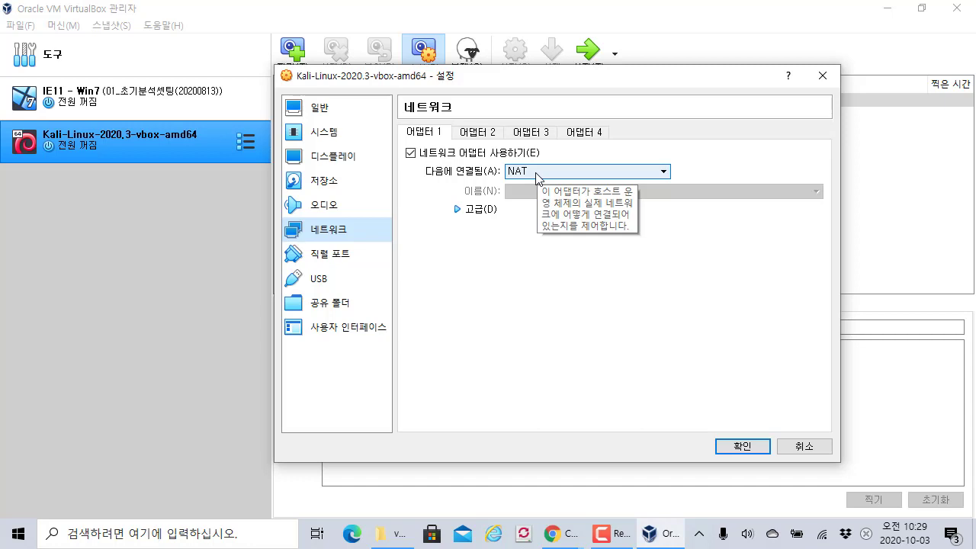
click(537, 175)
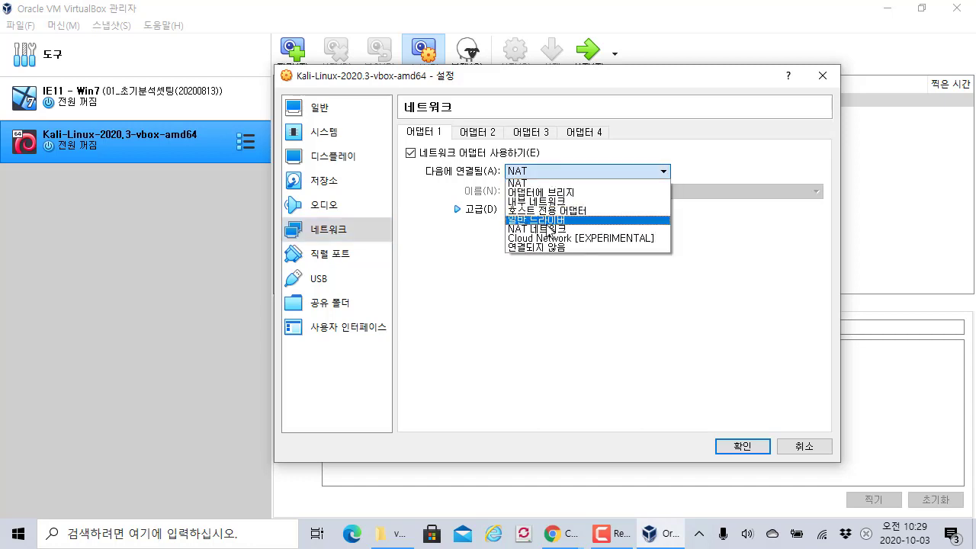
click(547, 230)
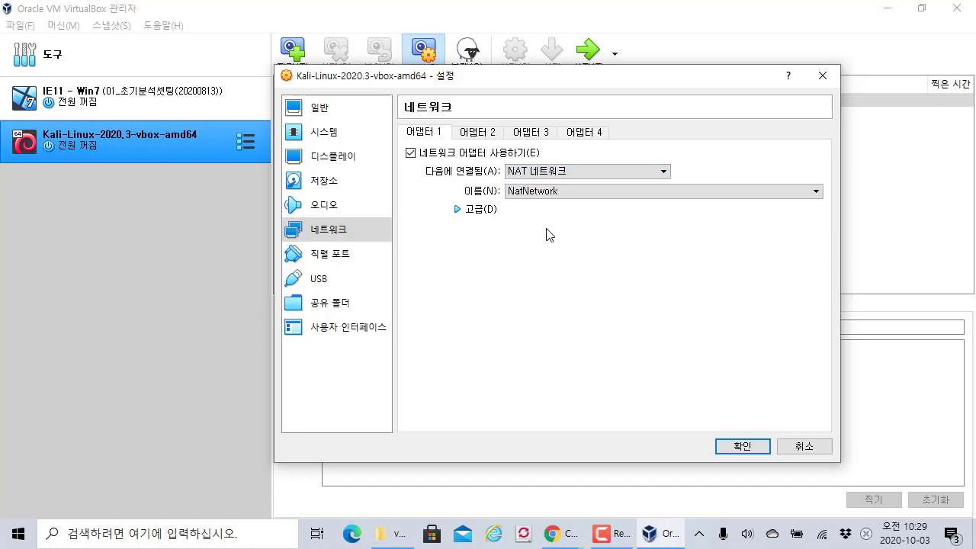
drag(540, 78, 426, 85)
click(445, 177)
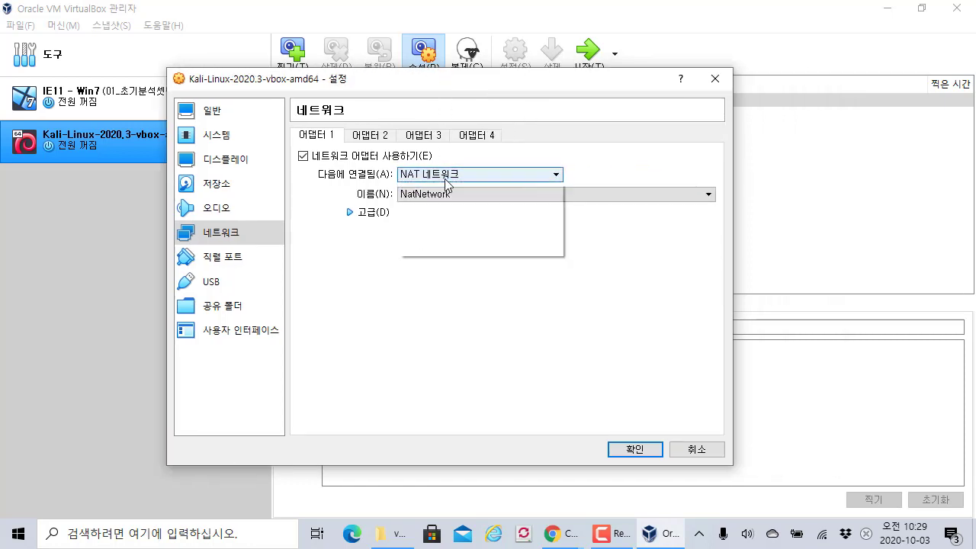
click(445, 178)
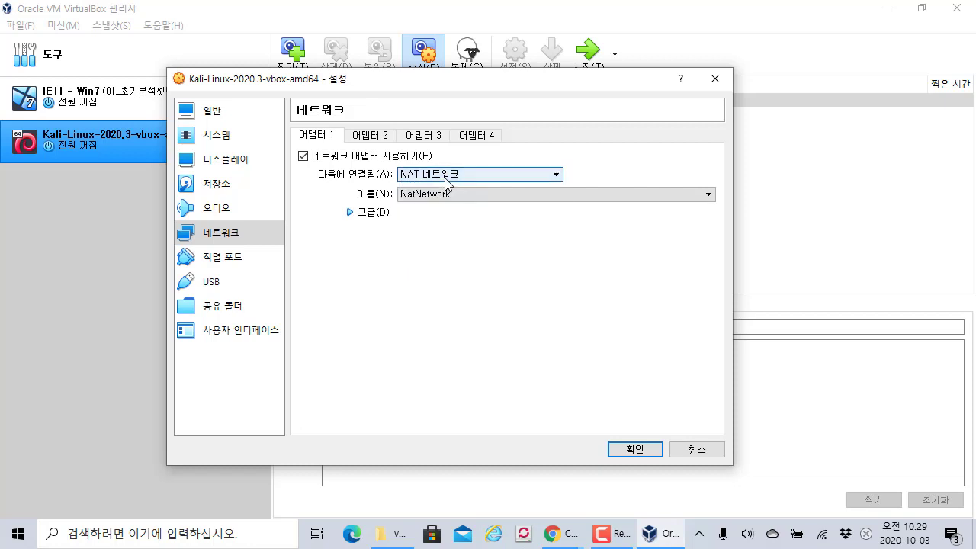
drag(453, 82, 540, 81)
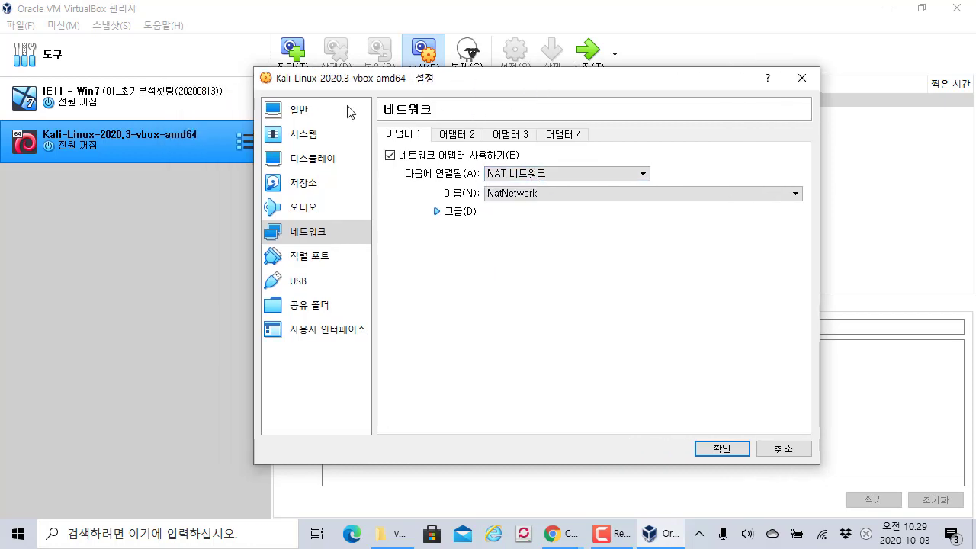
click(529, 176)
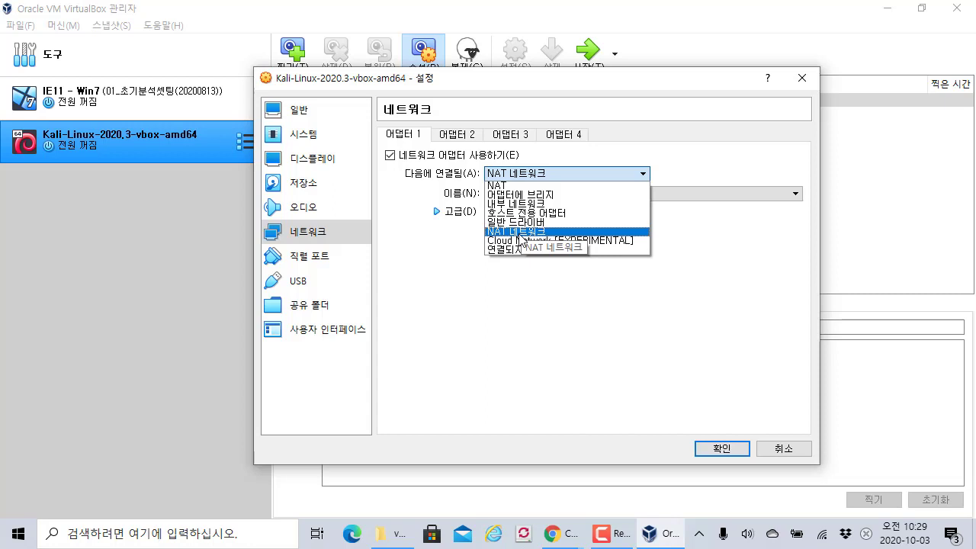
click(658, 79)
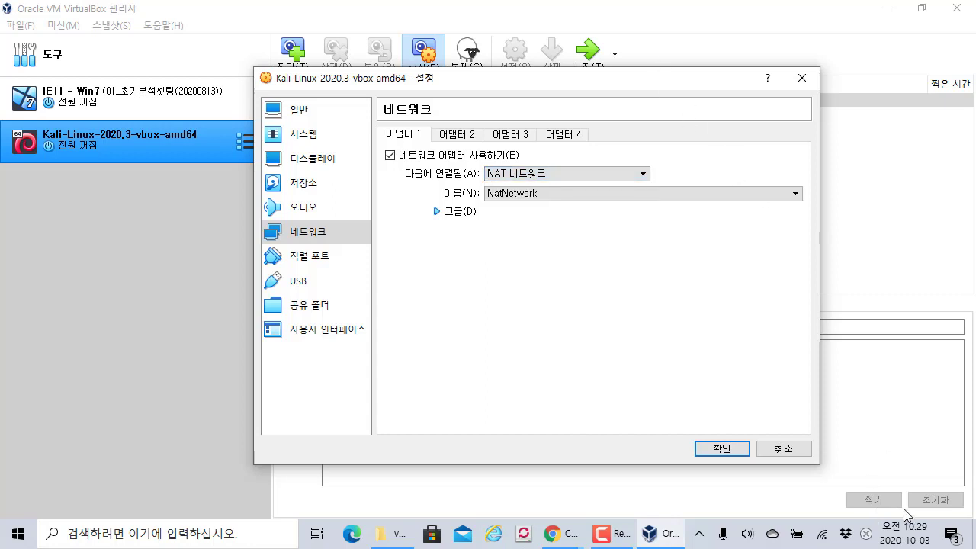
- Browse Adapter 1's 'Attached to' options such as Bridged and Host-only without changing them
click(532, 175)
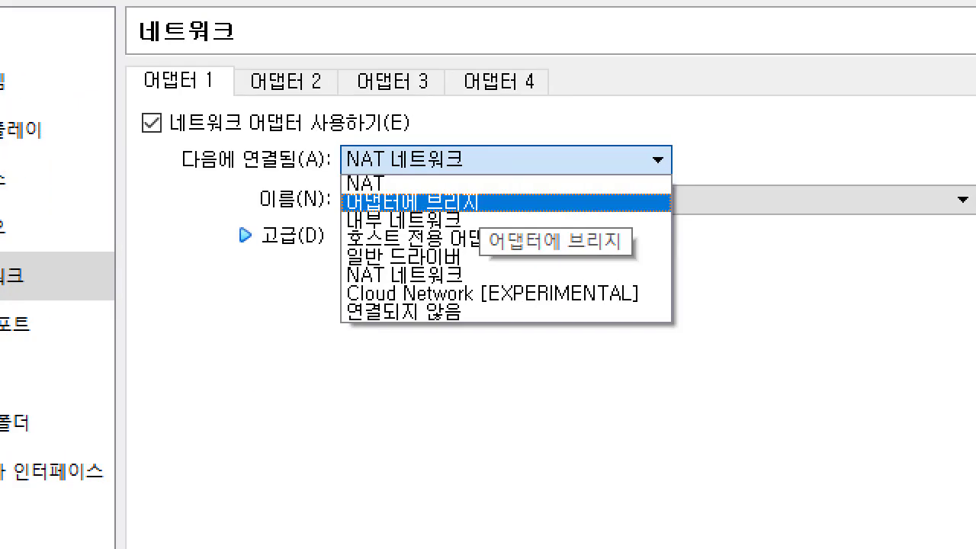
key(Up)
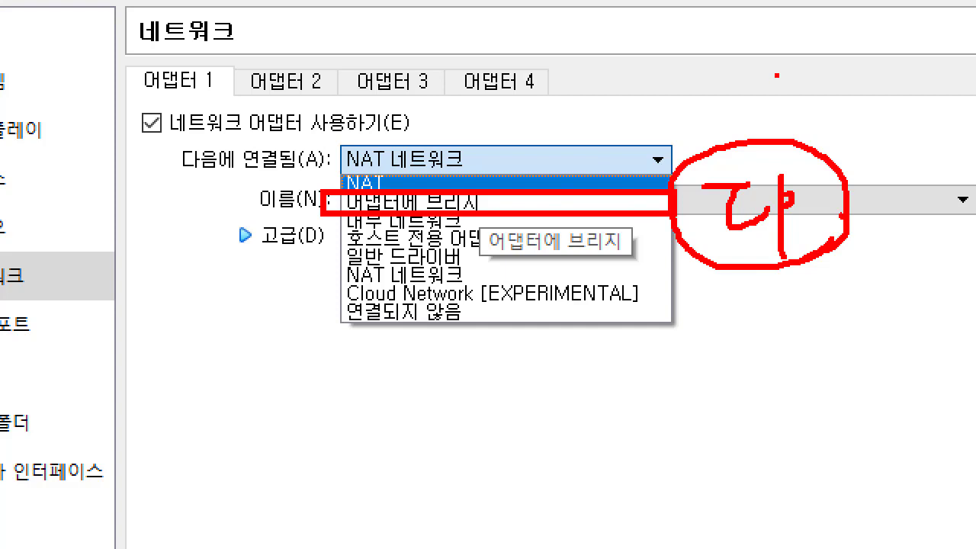
mouse_move(773, 65)
mouse_down()
mouse_move(766, 137)
mouse_move(765, 126)
mouse_up()
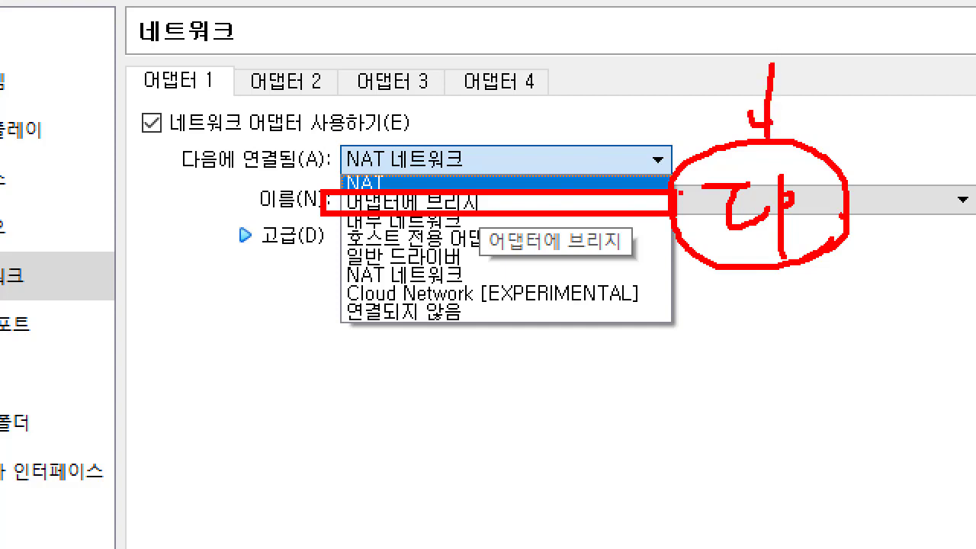
mouse_move(314, 227)
mouse_down()
mouse_move(442, 269)
mouse_move(675, 259)
mouse_up()
key(Escape)
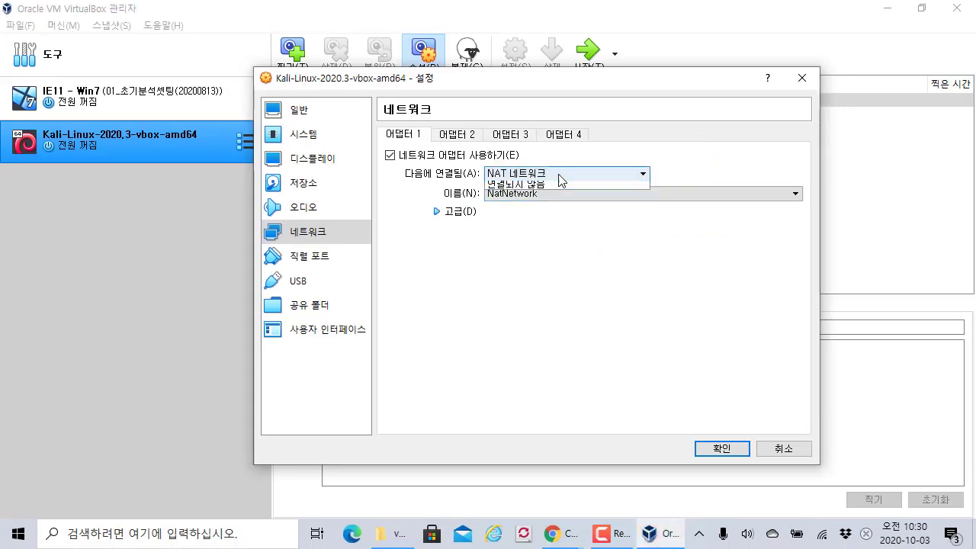
click(561, 177)
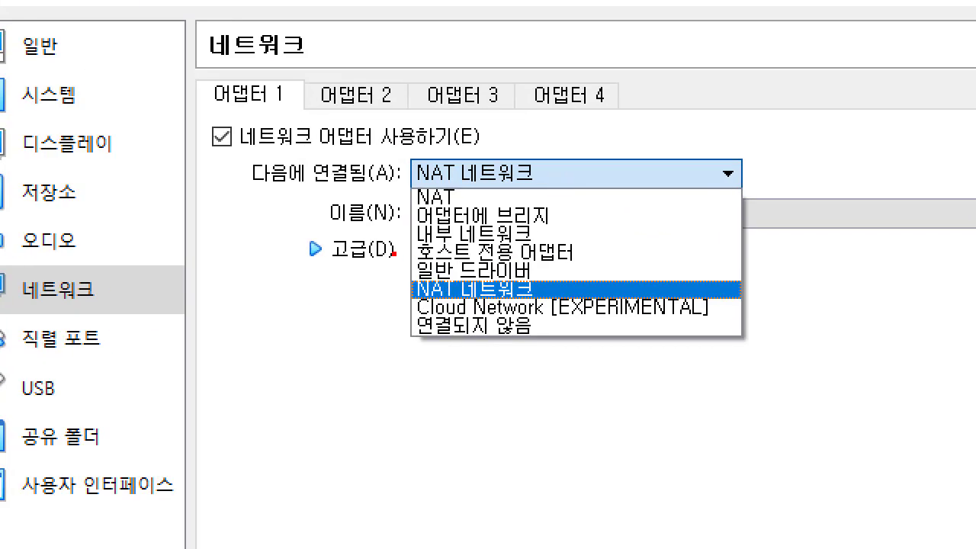
mouse_move(379, 231)
mouse_down()
mouse_move(395, 243)
mouse_move(760, 267)
mouse_up()
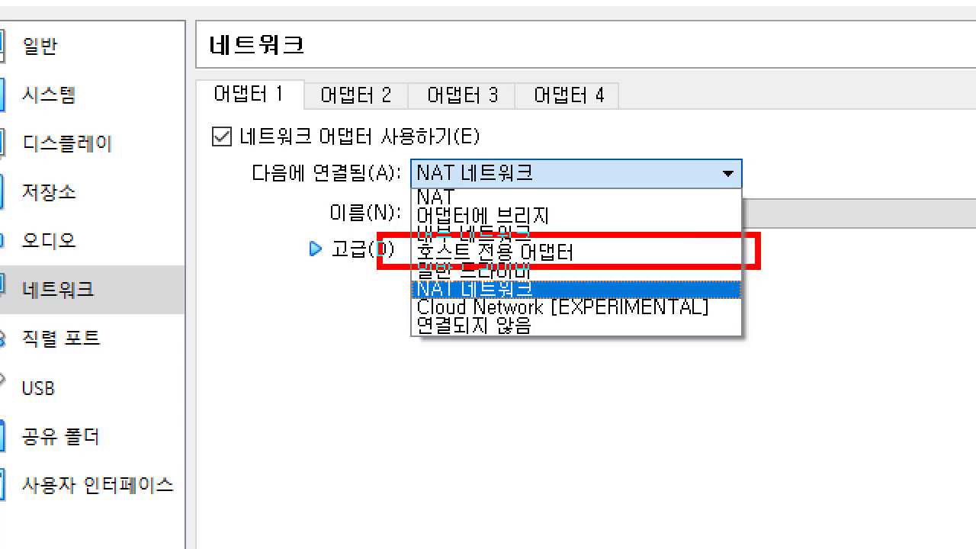
drag(808, 222, 784, 243)
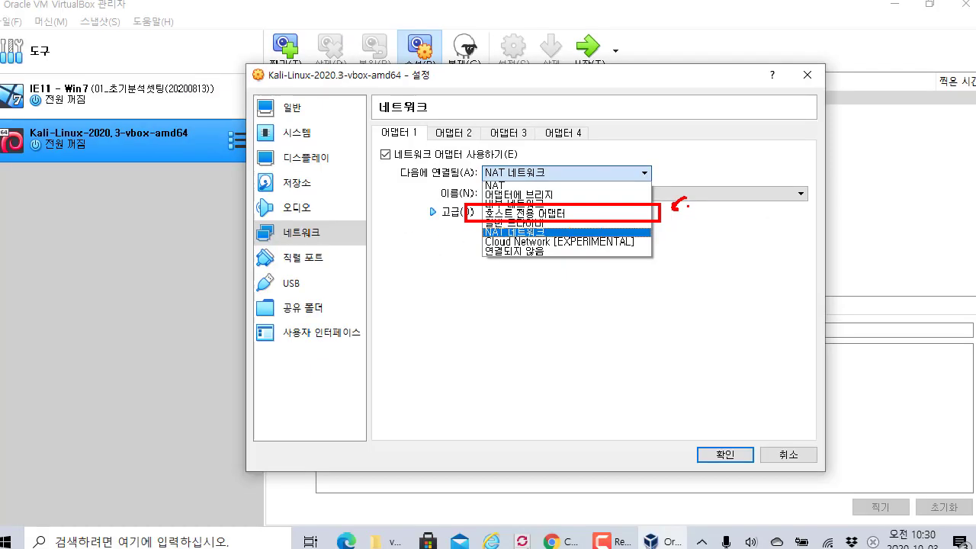
key(Escape)
- Keep NAT Network selected for Adapter 1 and save the settings with OK
drag(549, 88, 539, 90)
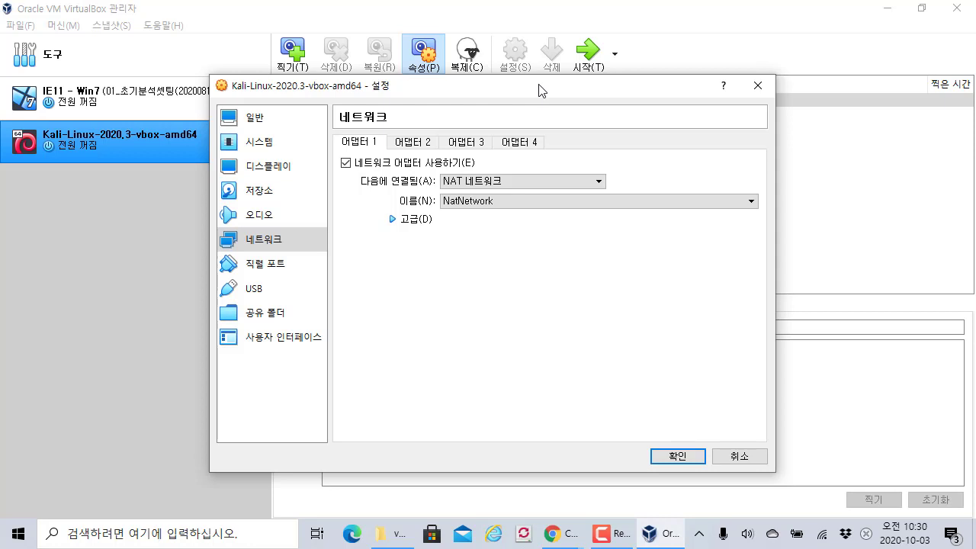
click(516, 188)
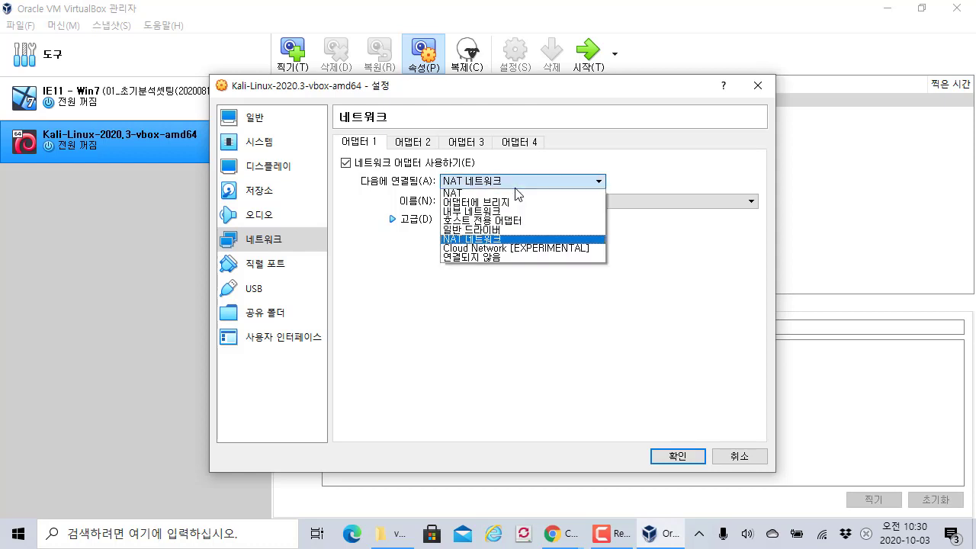
click(483, 242)
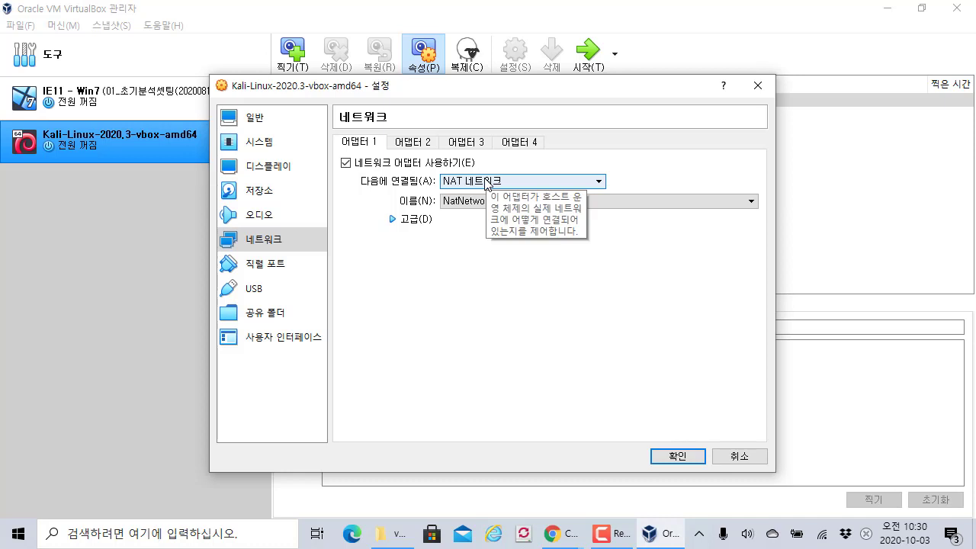
drag(303, 90, 441, 94)
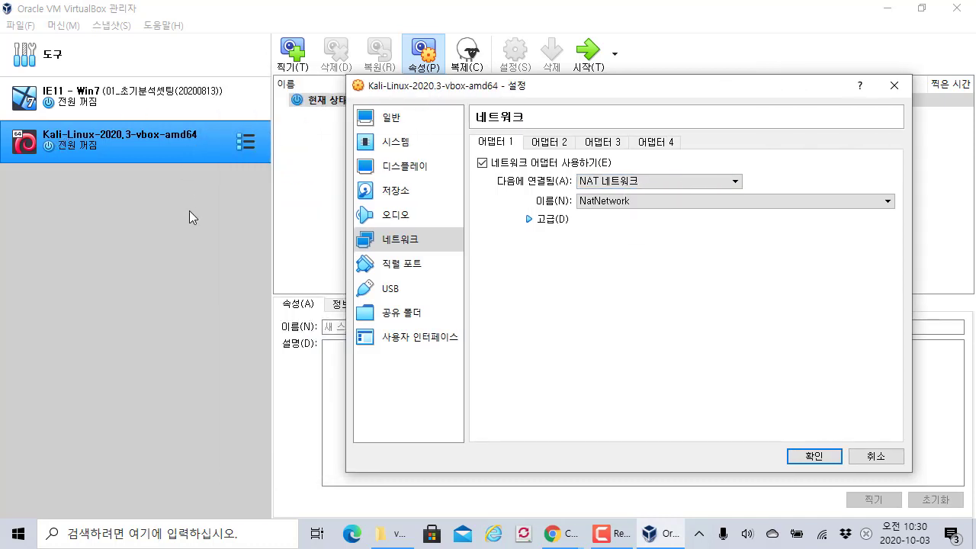
click(637, 182)
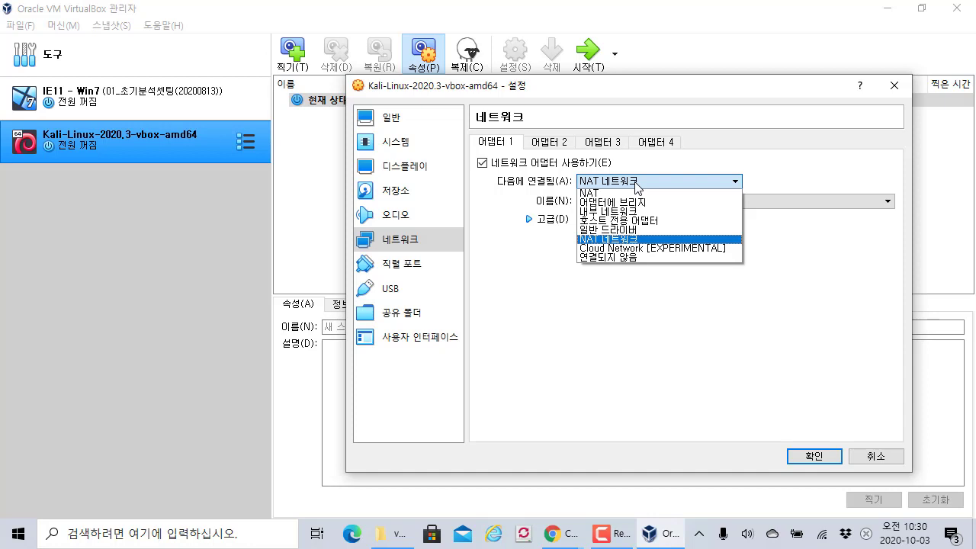
click(637, 184)
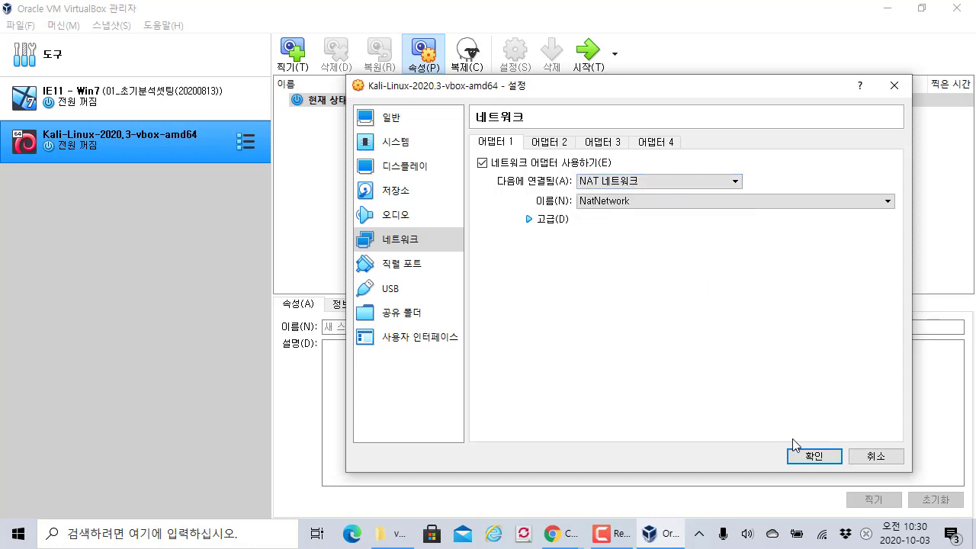
click(815, 457)
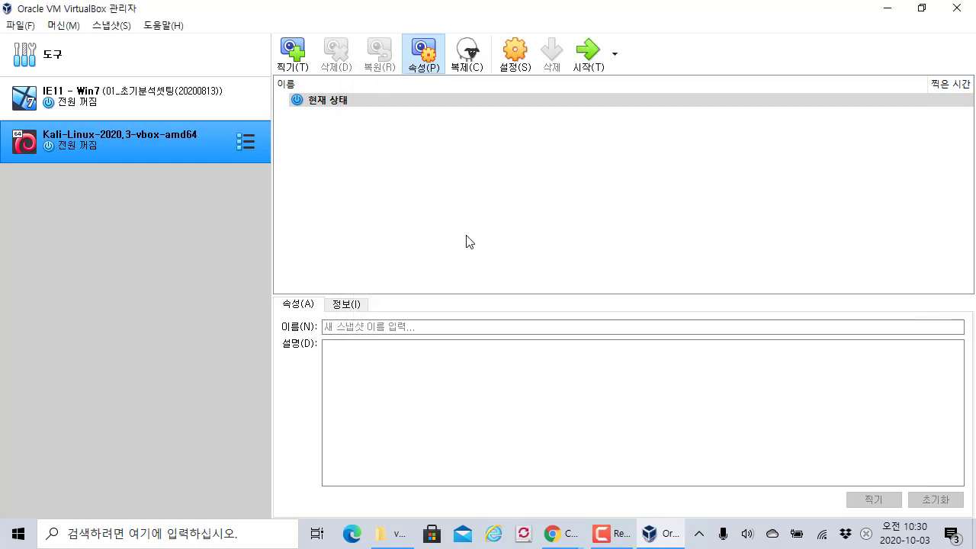
- Start the Kali VM and reposition its window while it boots to the login screen
click(583, 69)
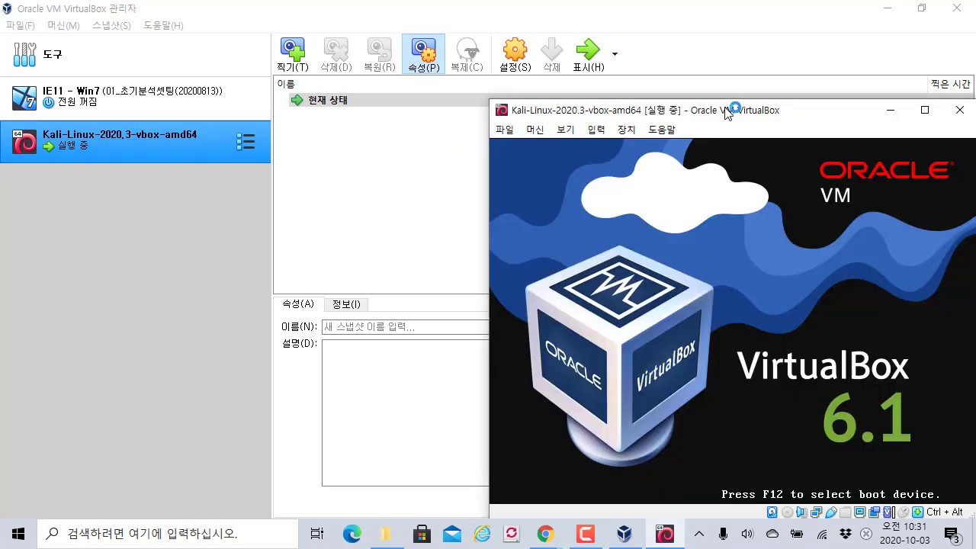
drag(727, 113, 492, 79)
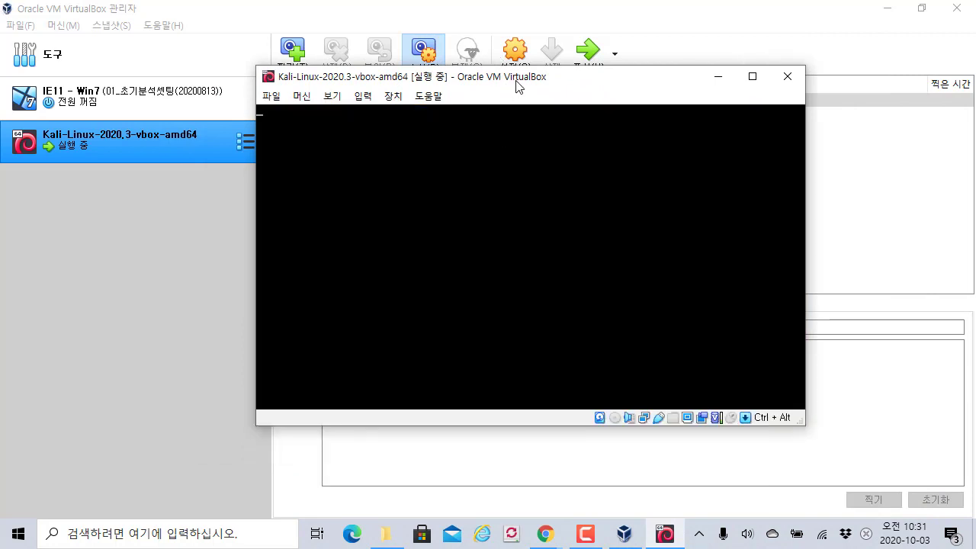
drag(516, 86, 636, 136)
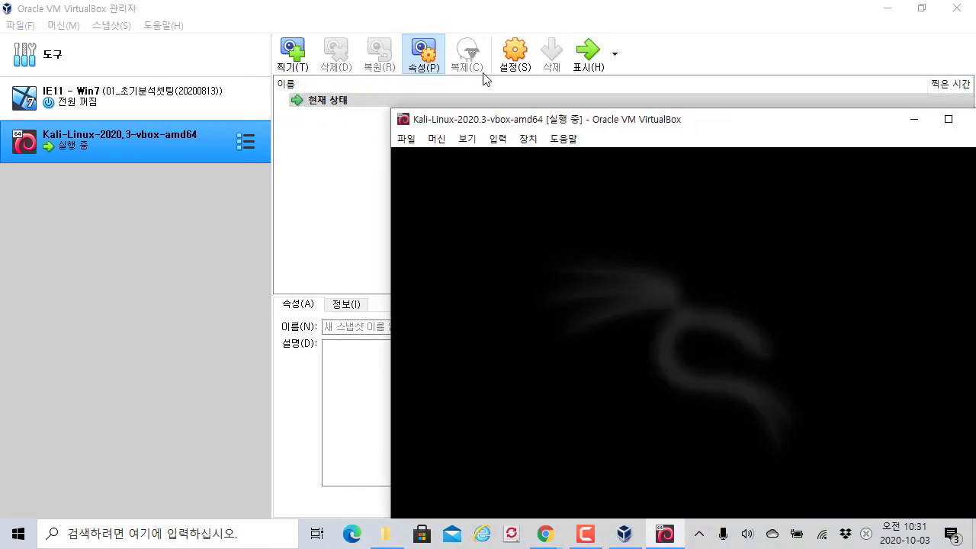
drag(565, 124, 352, 32)
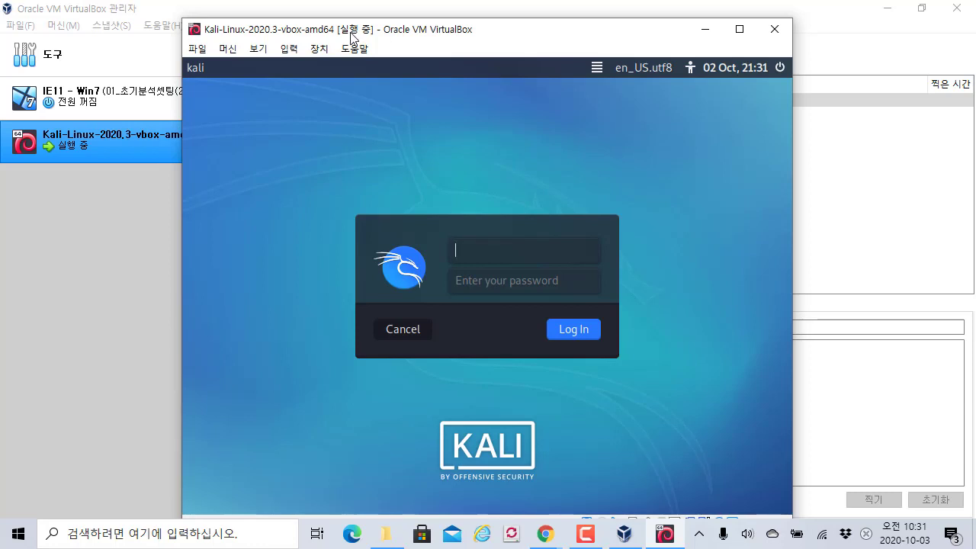
drag(453, 29, 554, 143)
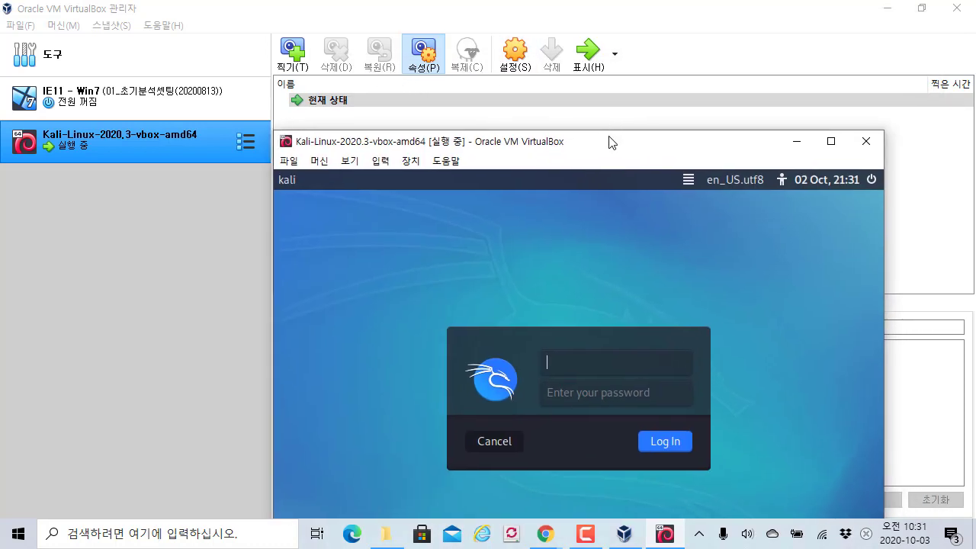
- Reposition the VM window, maximizing it and restoring it to its smaller size
drag(609, 149, 527, 43)
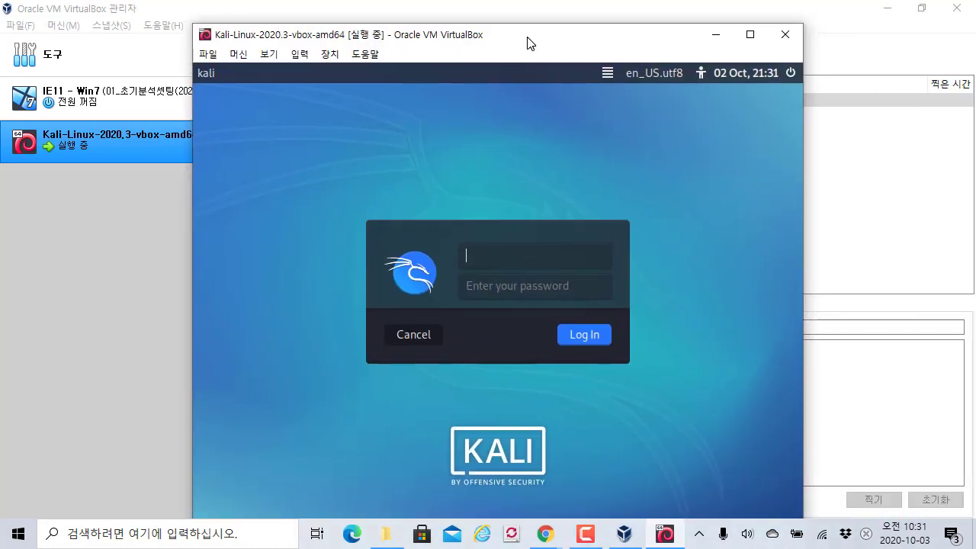
double_click(527, 42)
double_click(479, 25)
- Enter the default username and the account password, then log in to Kali
text(kali)
key(Tab)
text(kali)
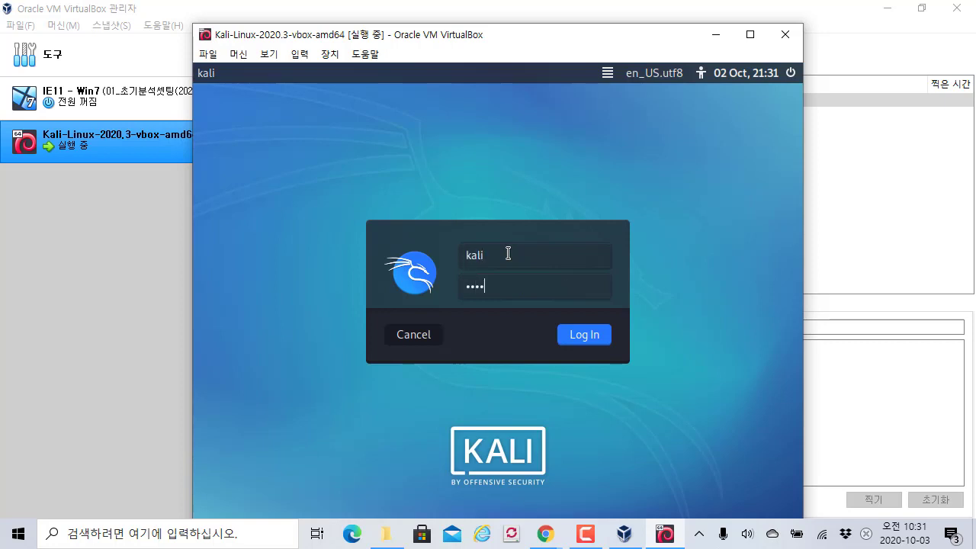
drag(588, 35, 581, 21)
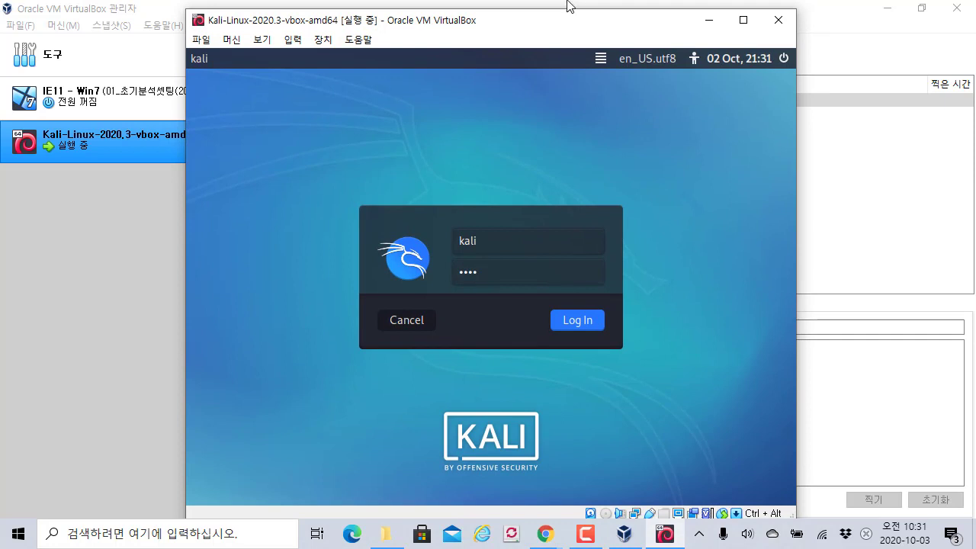
drag(568, 23, 626, 28)
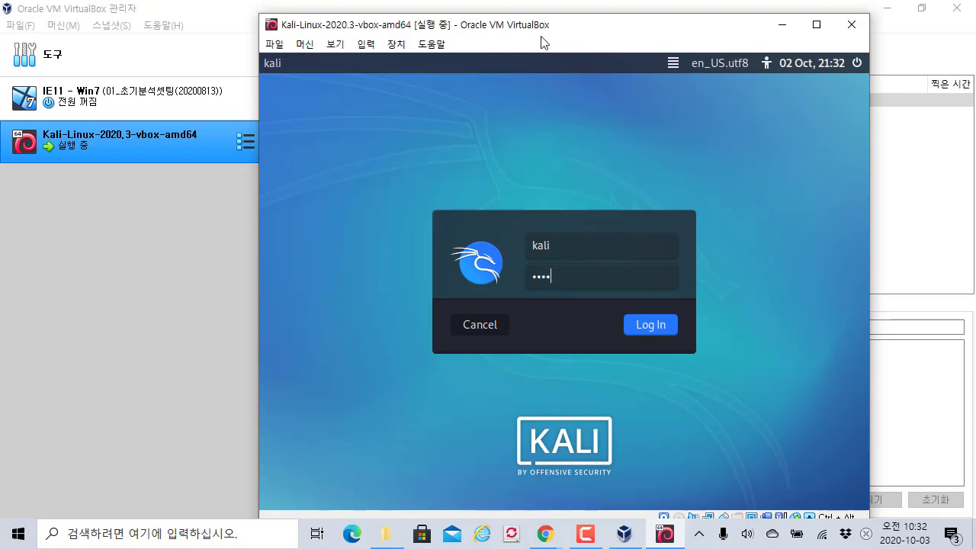
drag(543, 35, 544, 125)
drag(519, 30, 518, 32)
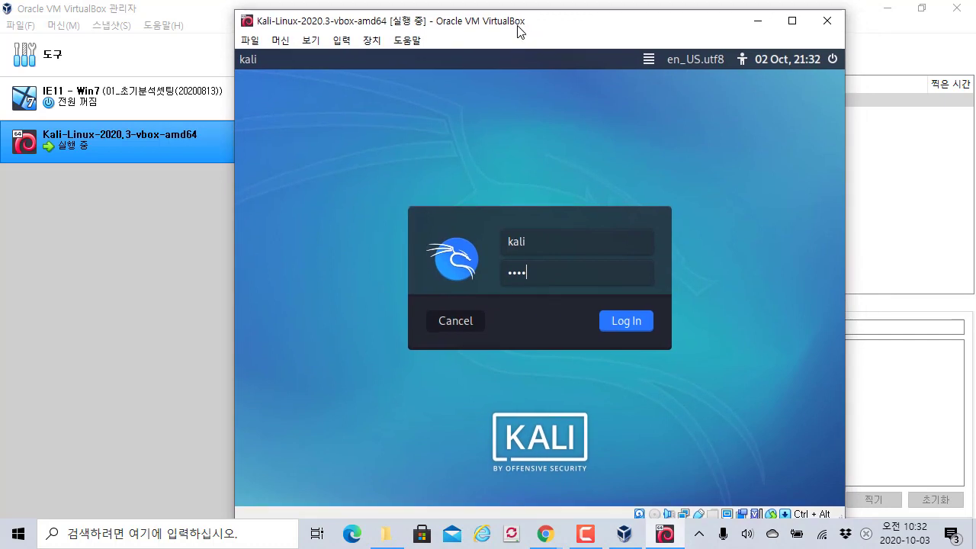
click(641, 323)
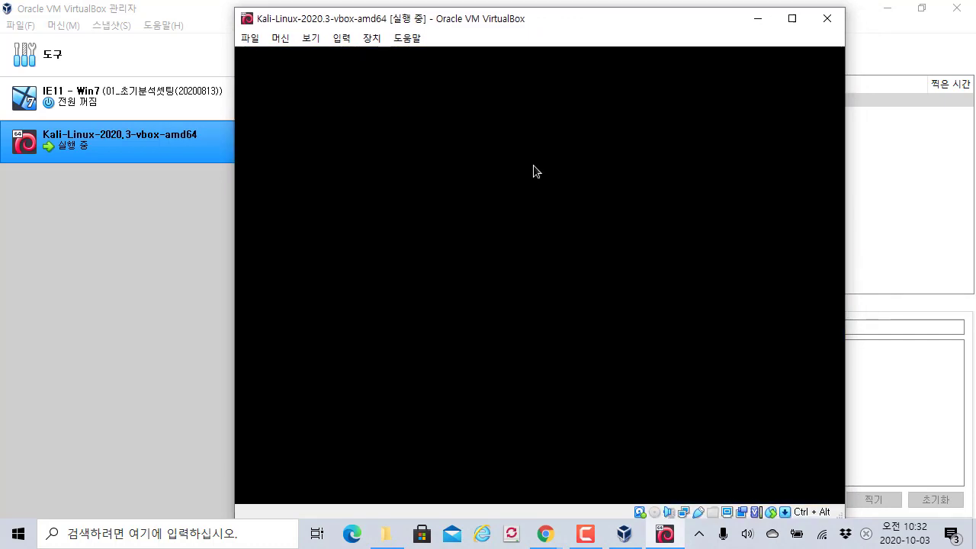
drag(503, 21, 439, 19)
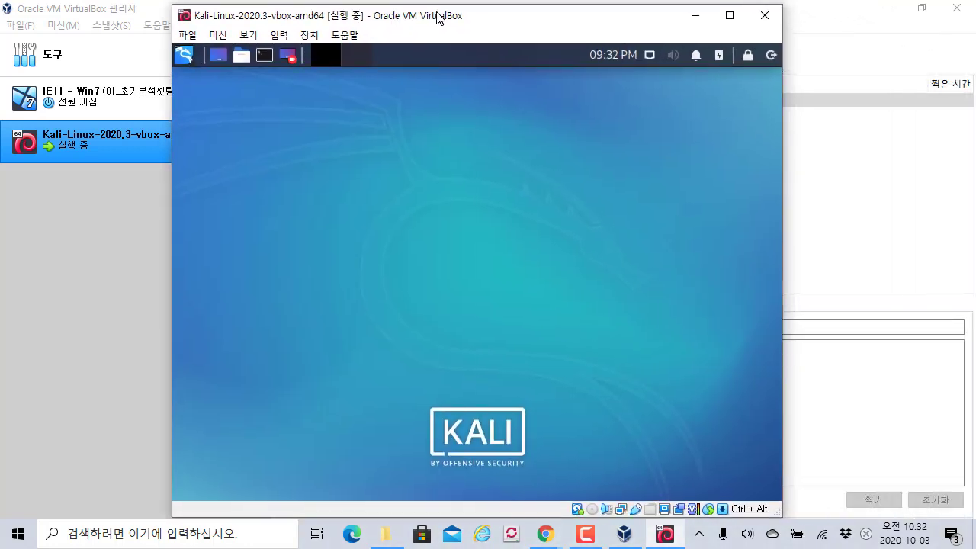
double_click(439, 18)
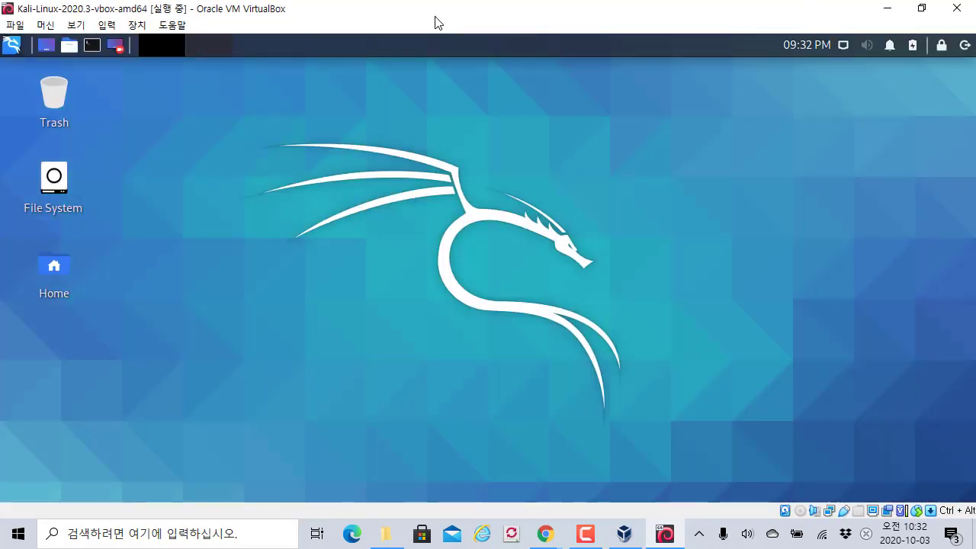
double_click(442, 22)
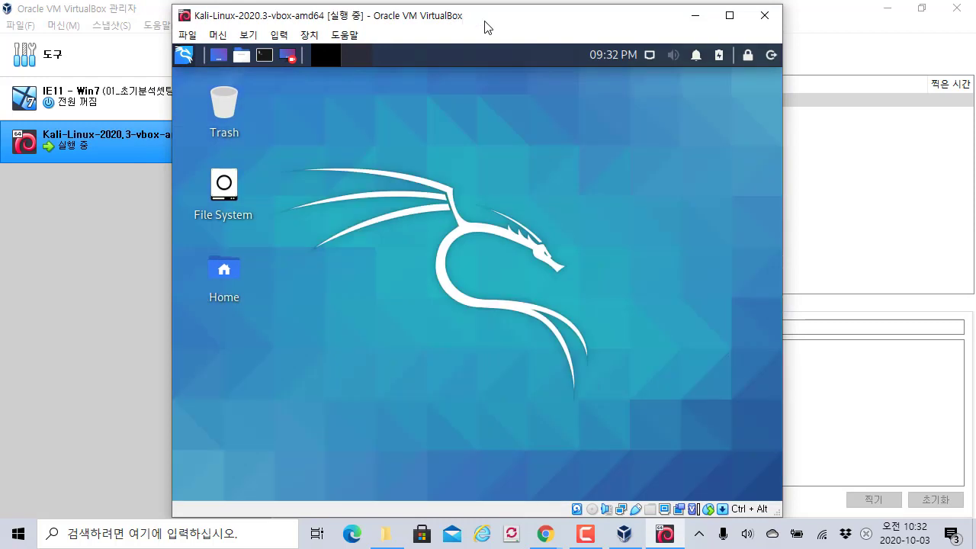
drag(486, 26, 600, 38)
click(378, 71)
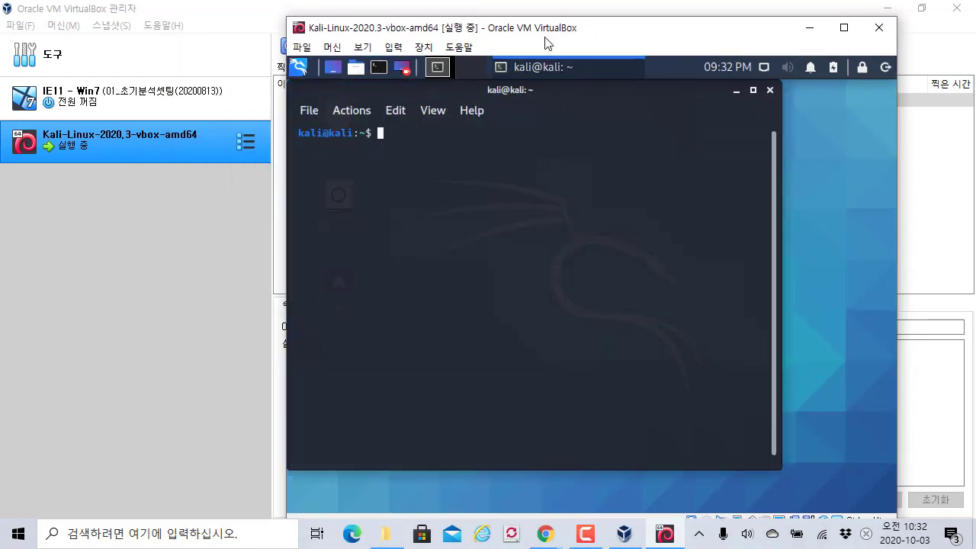
double_click(541, 30)
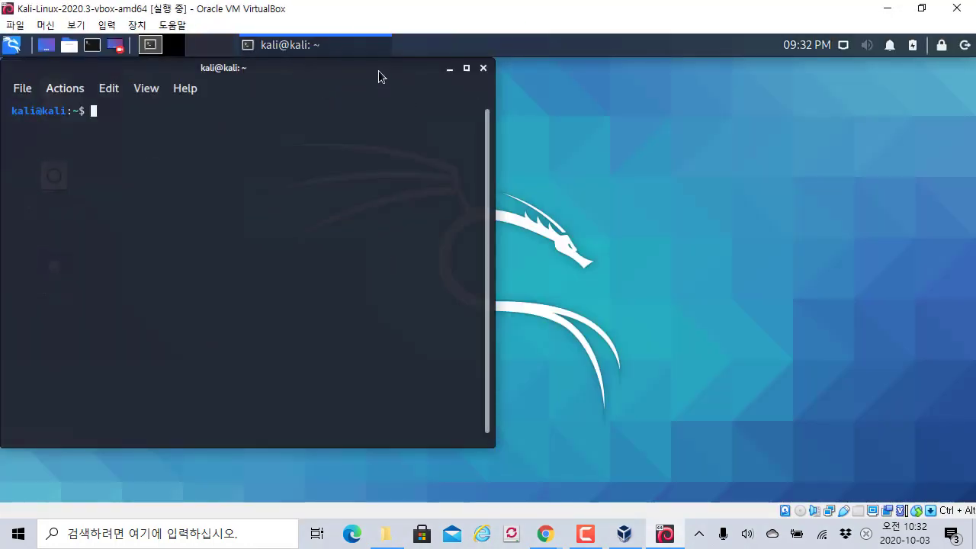
drag(378, 71, 594, 85)
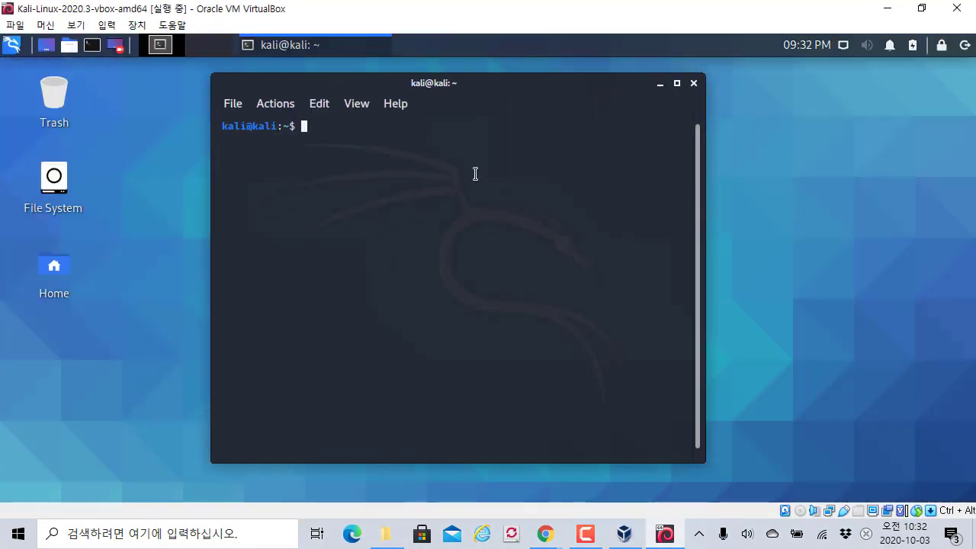
click(693, 83)
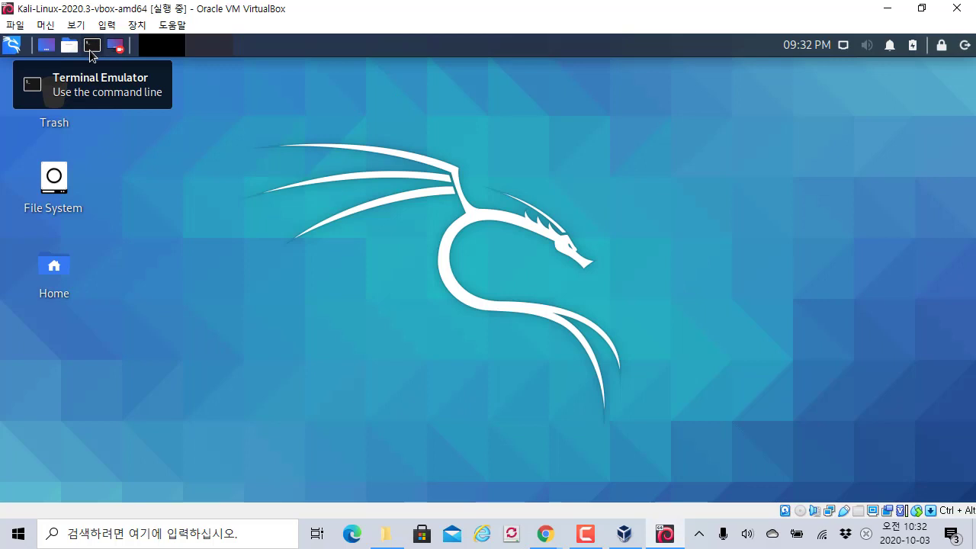
- Open a Kali terminal, enlarge its text, and maximize the window
click(91, 46)
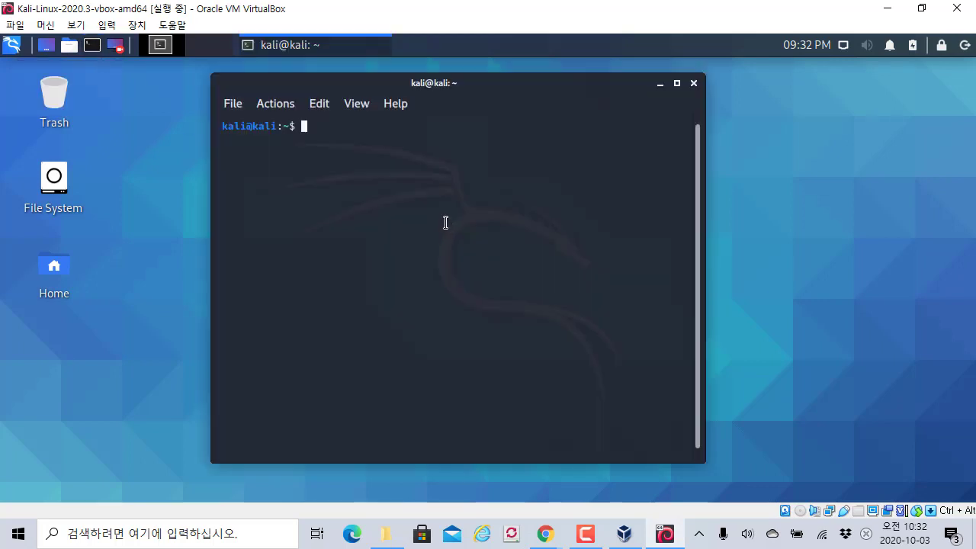
key(ctrl+plus)
key(ctrl+plus)
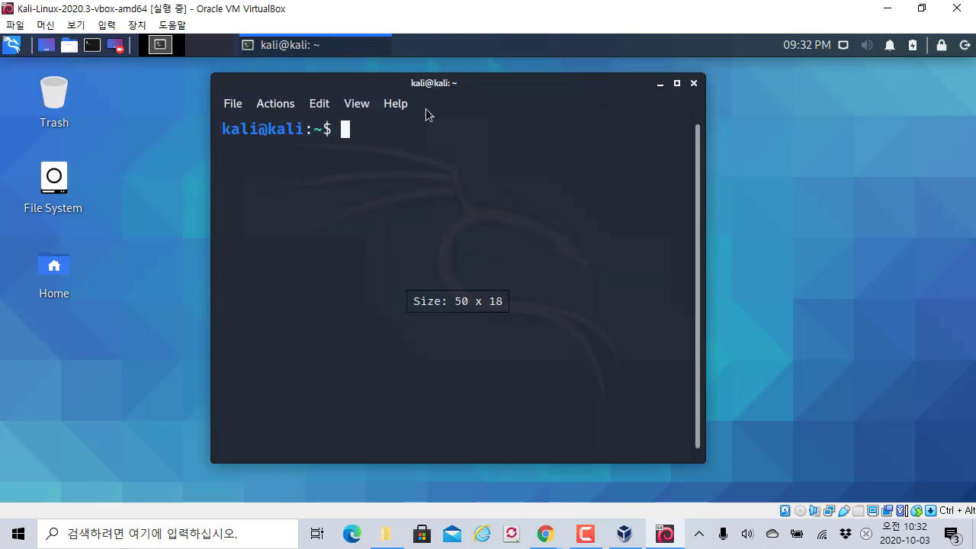
double_click(425, 90)
- Run sudo ifconfig in the terminal, enlarging the text once more
text(su)
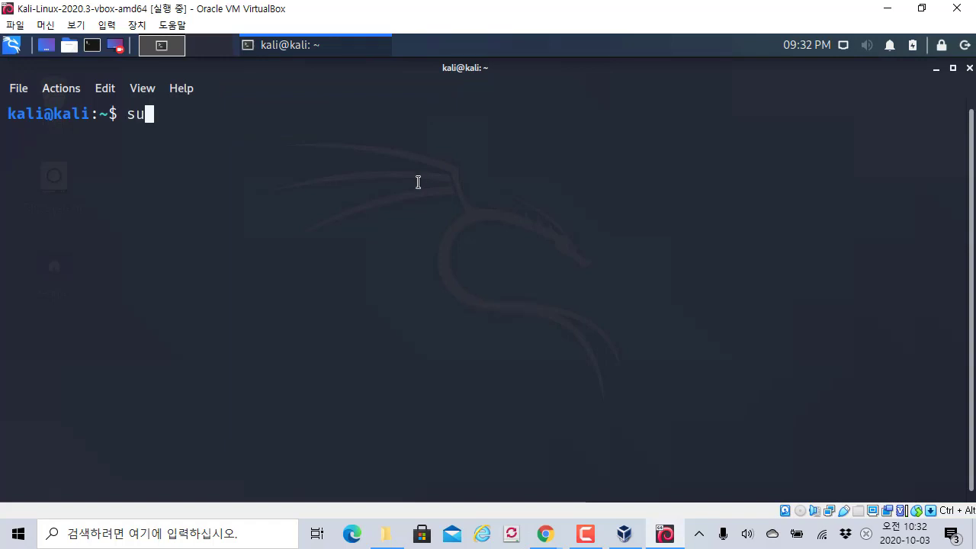
key(BackSpace)
key(BackSpace)
text(sudo)
key(BackSpace)
key(BackSpace)
key(ctrl+plus)
key(ctrl+plus)
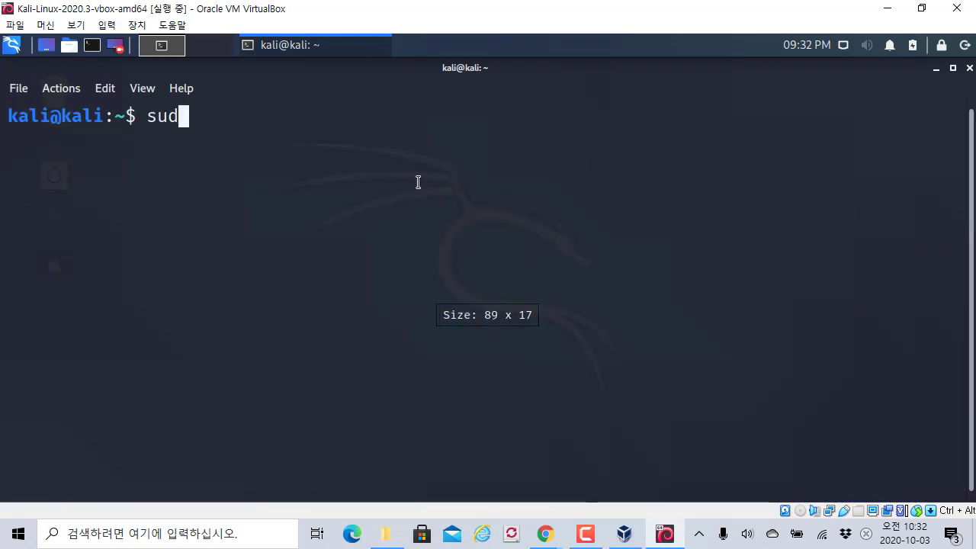
text(o)
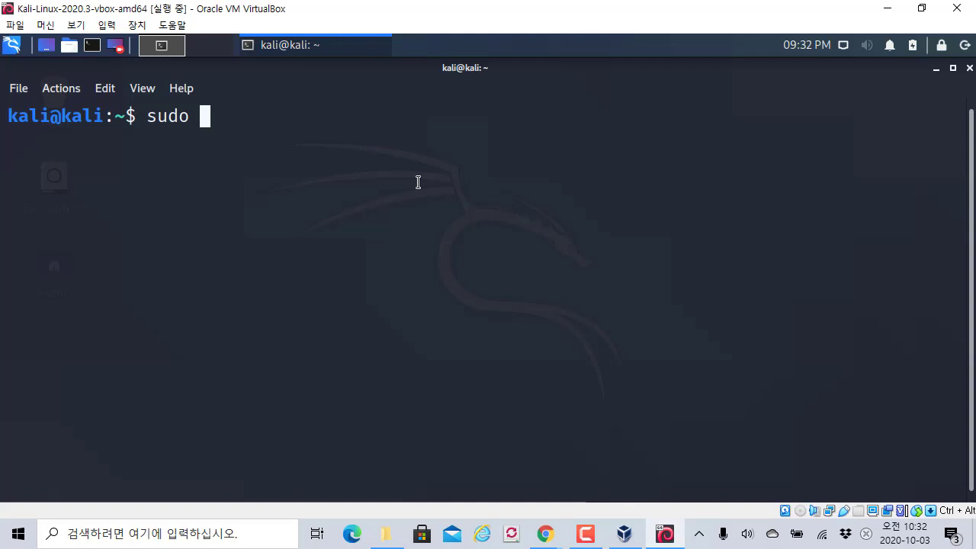
drag(142, 121, 247, 128)
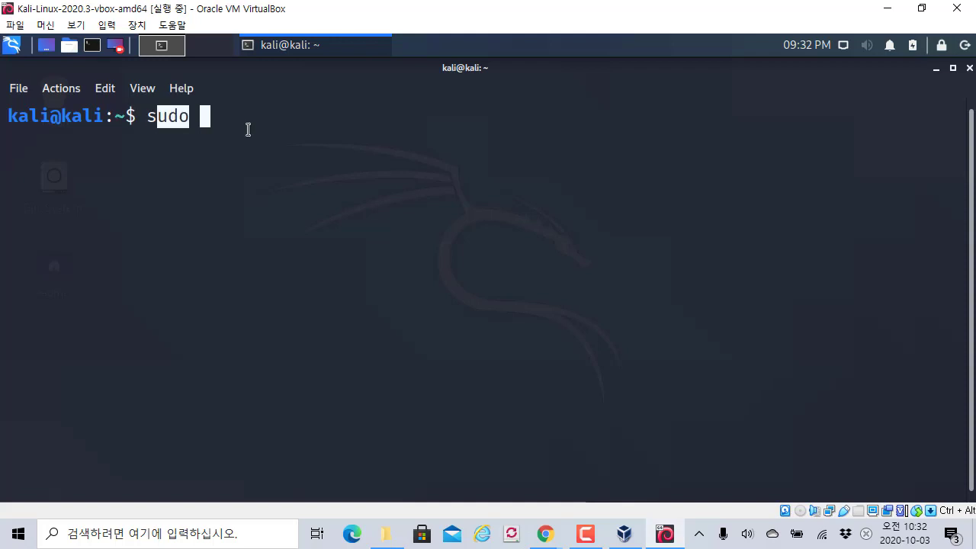
click(250, 125)
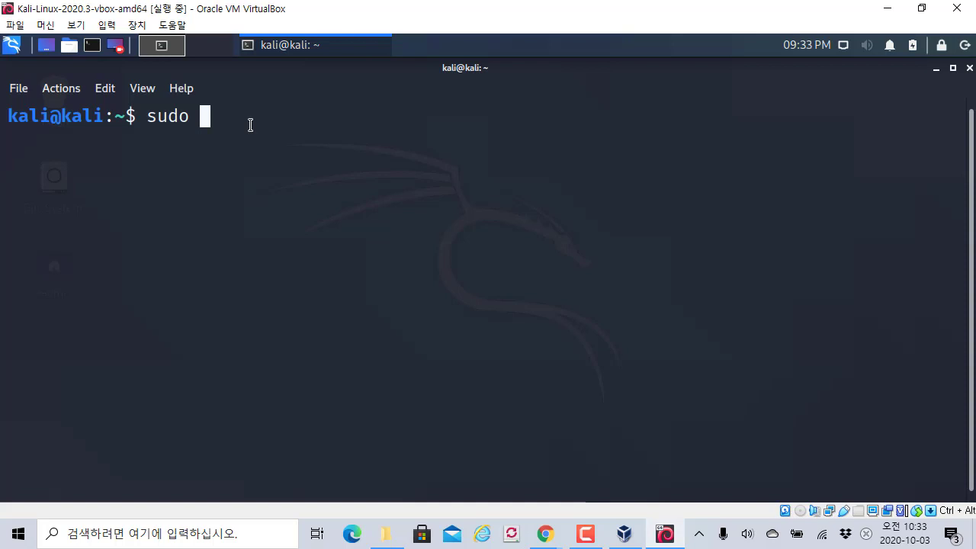
text(ifconfig)
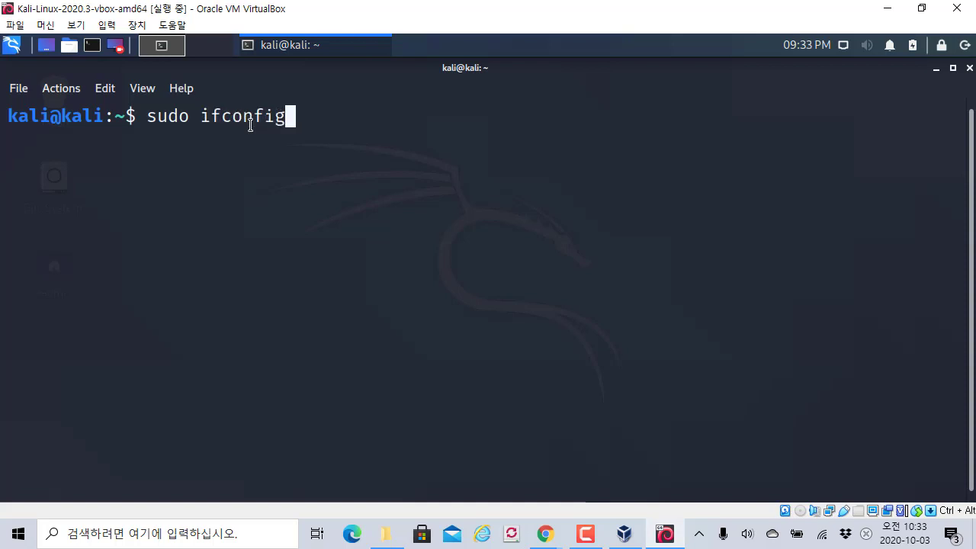
key(Return)
text(kali)
key(Return)
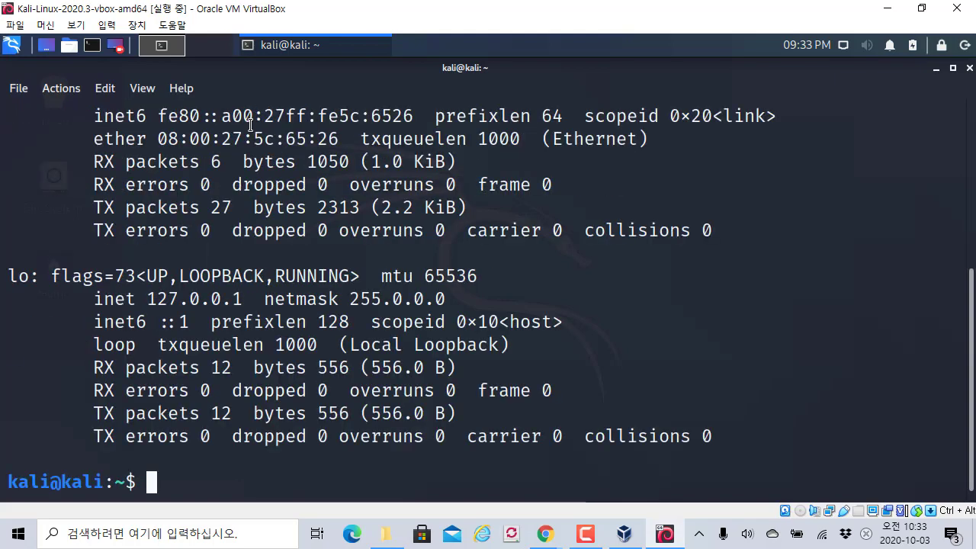
scroll(250, 122, up, 5)
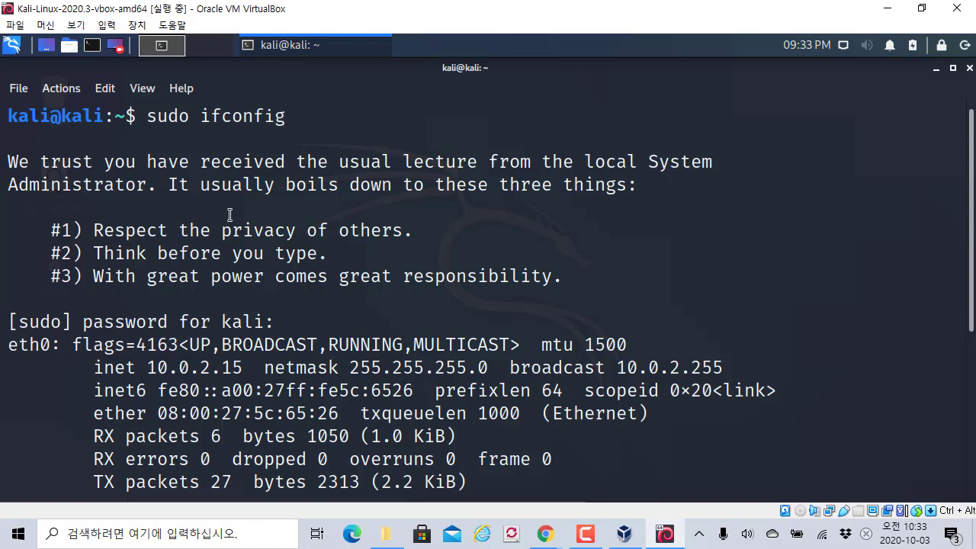
drag(135, 116, 128, 115)
click(130, 115)
click(135, 111)
click(138, 167)
drag(144, 116, 276, 116)
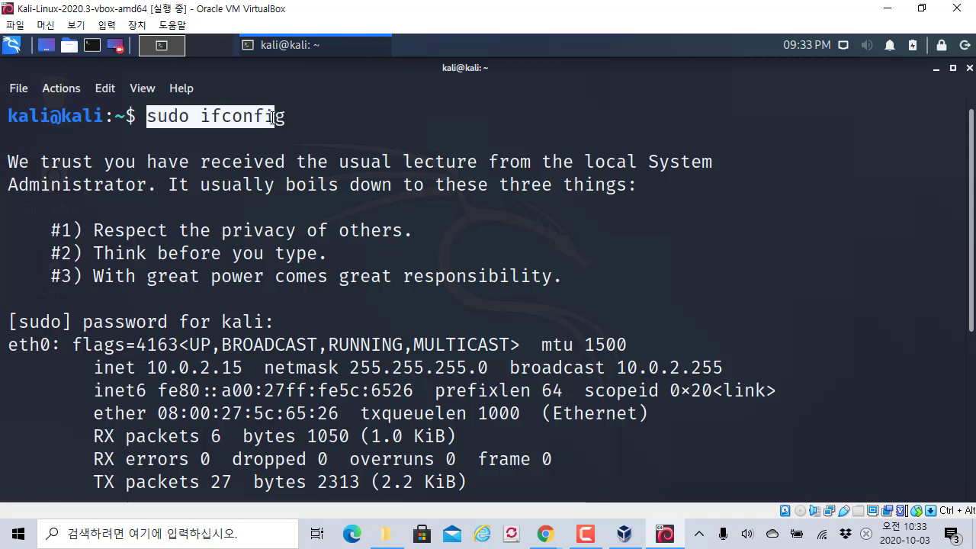
click(271, 159)
scroll(274, 130, down, 1)
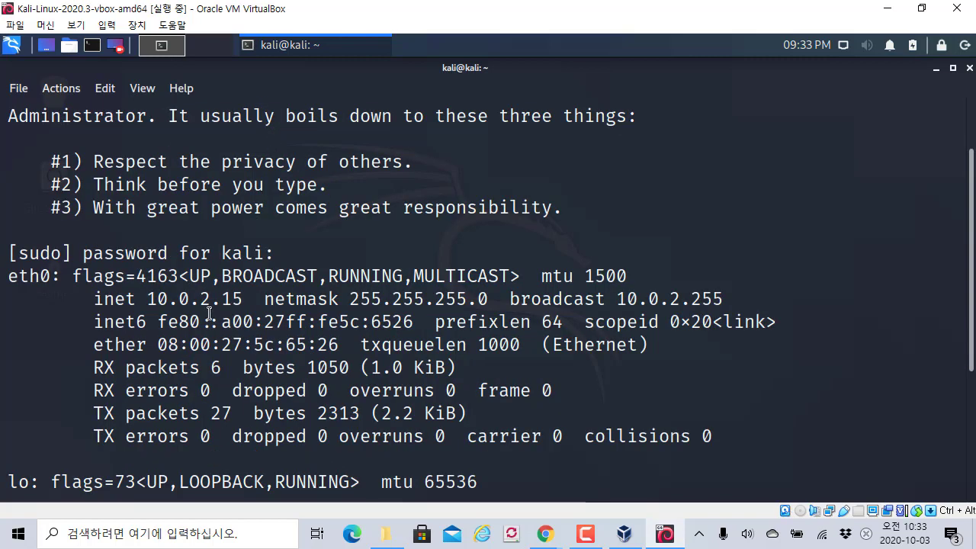
drag(156, 303, 233, 299)
click(143, 290)
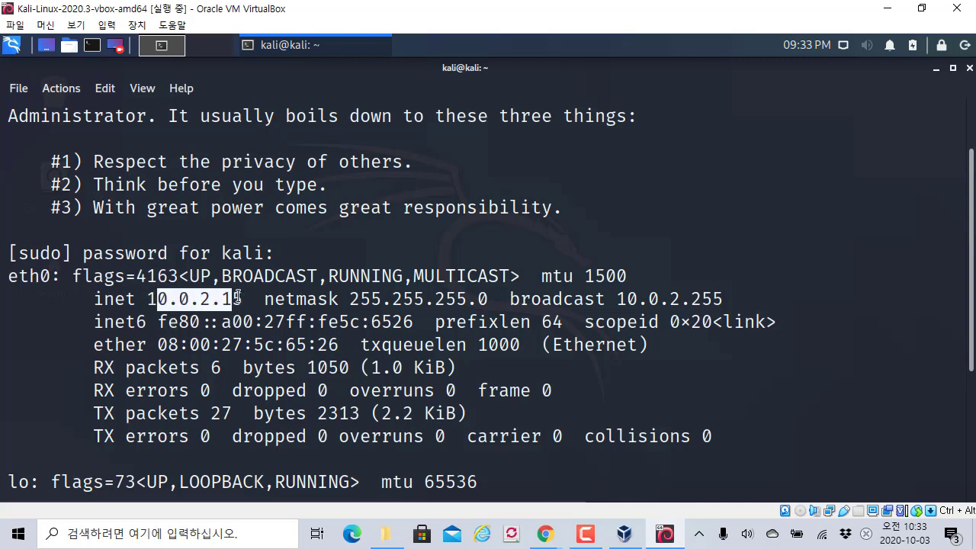
click(234, 299)
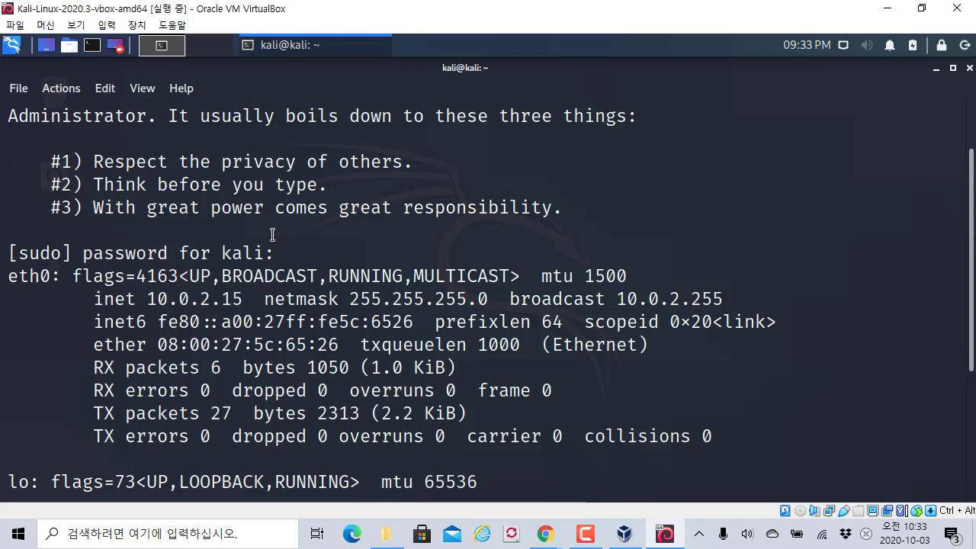
scroll(268, 220, down, 2)
scroll(259, 218, up, 1)
- Empty the terminal with the clear command
text(c)
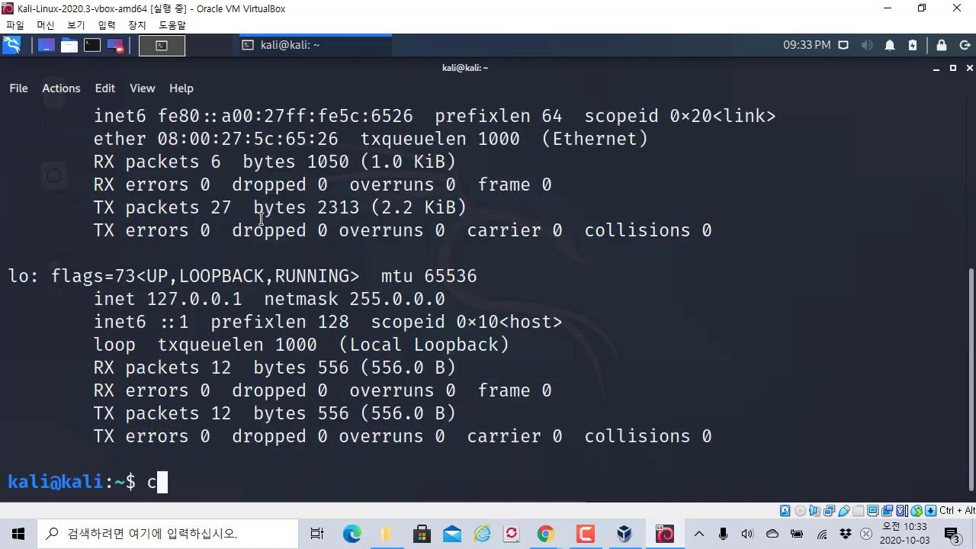
text(e)
key(BackSpace)
key(BackSpace)
text(clear)
key(Return)
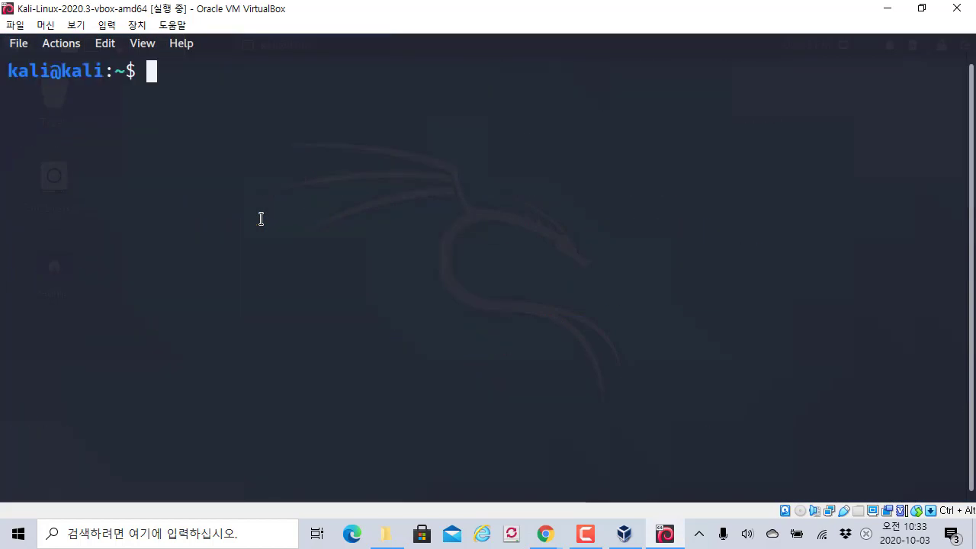
- Launch Wireshark as root with sudo wireshark and move its window aside
text(su)
key(BackSpace)
text(udo wire)
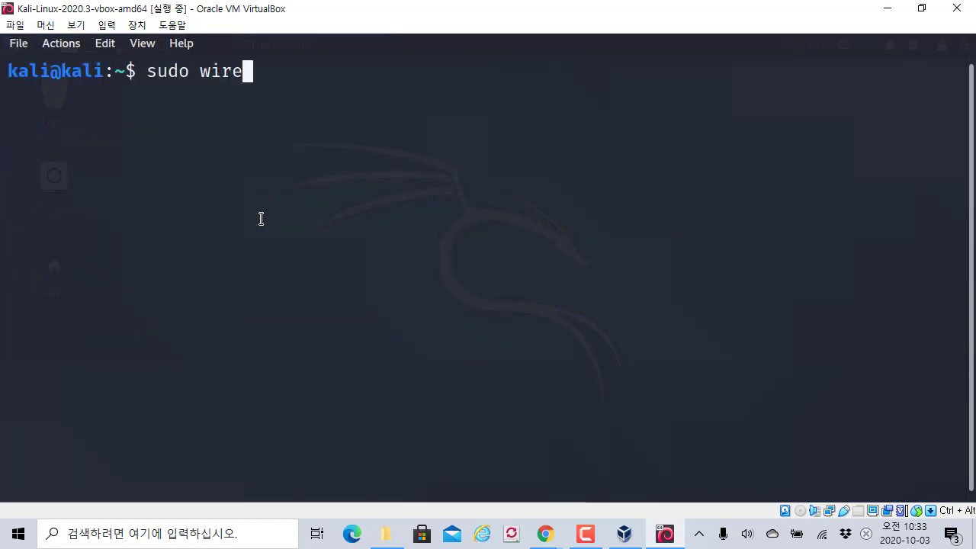
key(Tab)
key(ctrl+plus)
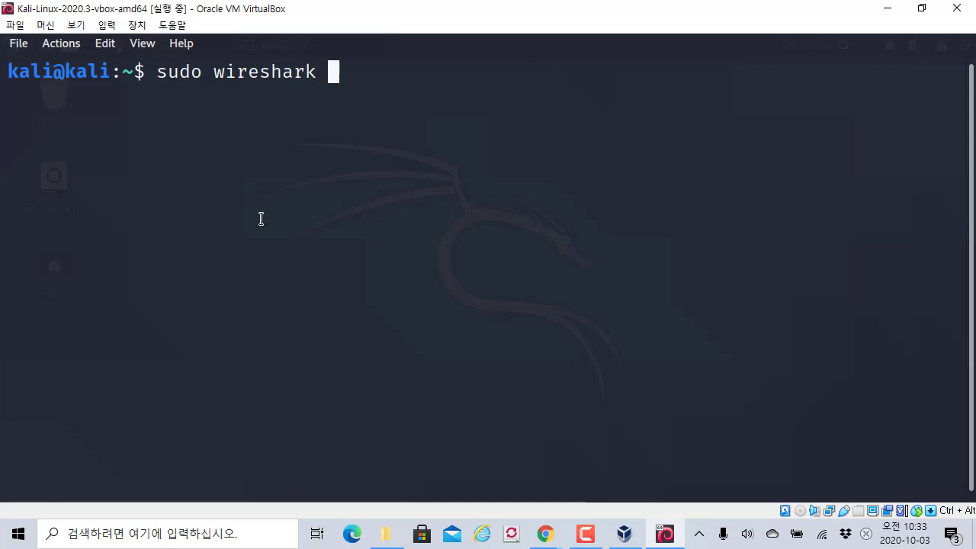
key(Return)
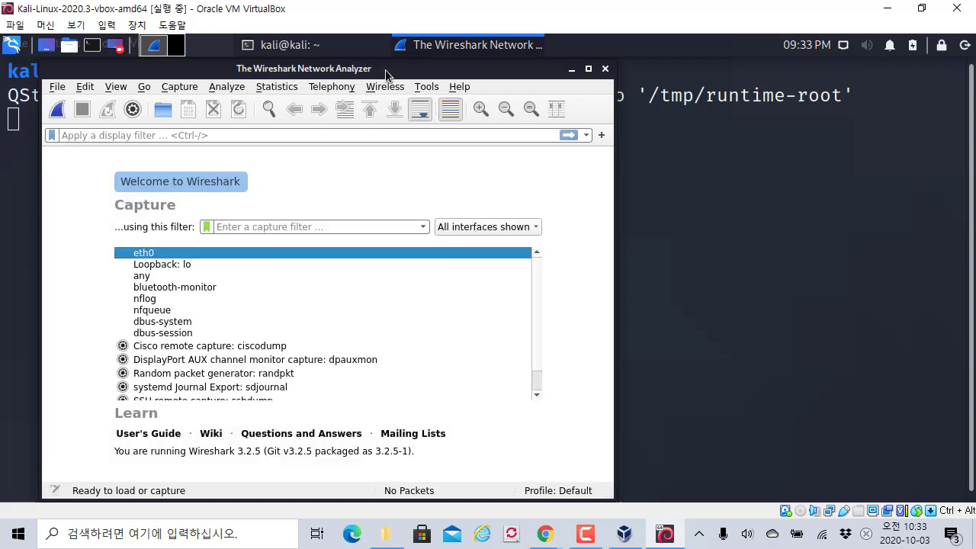
drag(385, 69, 572, 87)
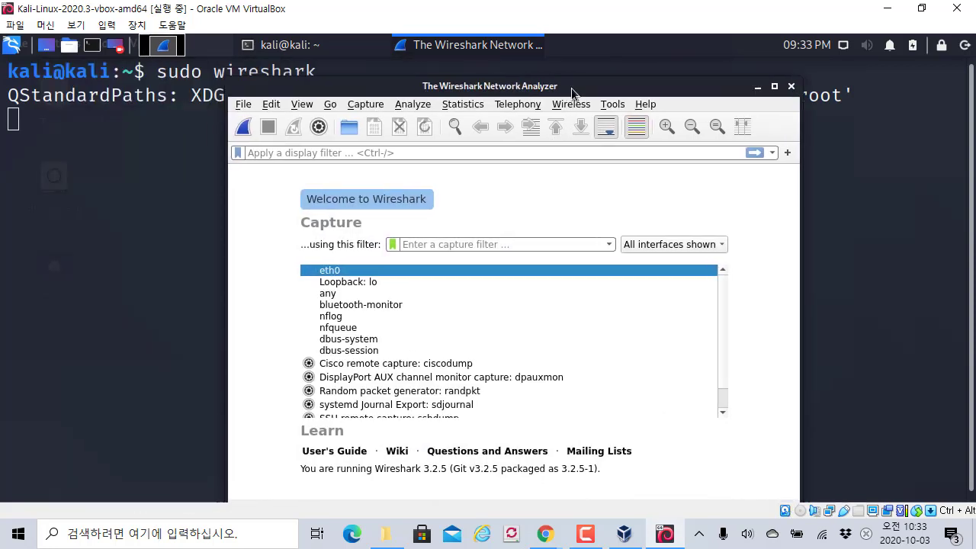
- Close Wireshark and switch to a root shell with sudo su -
click(791, 87)
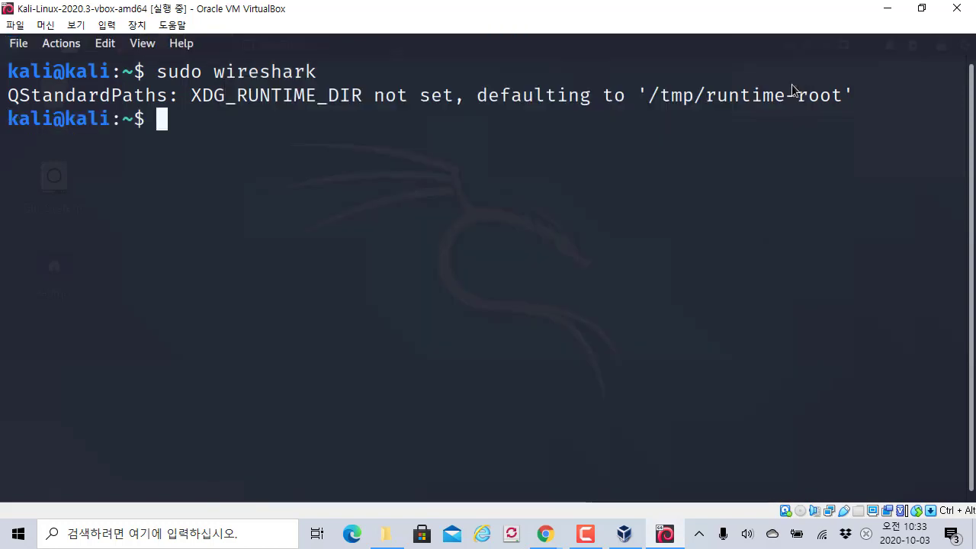
text(sudo su -)
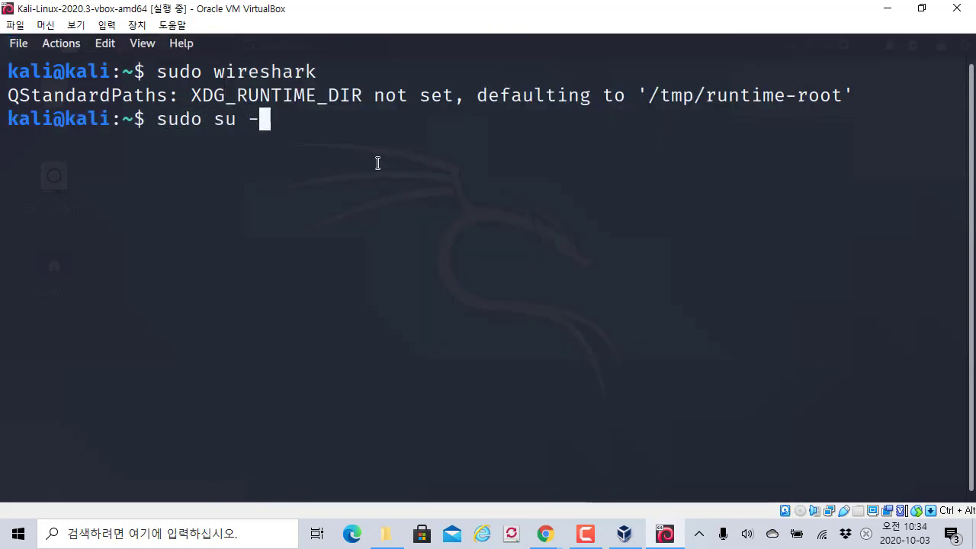
key(Return)
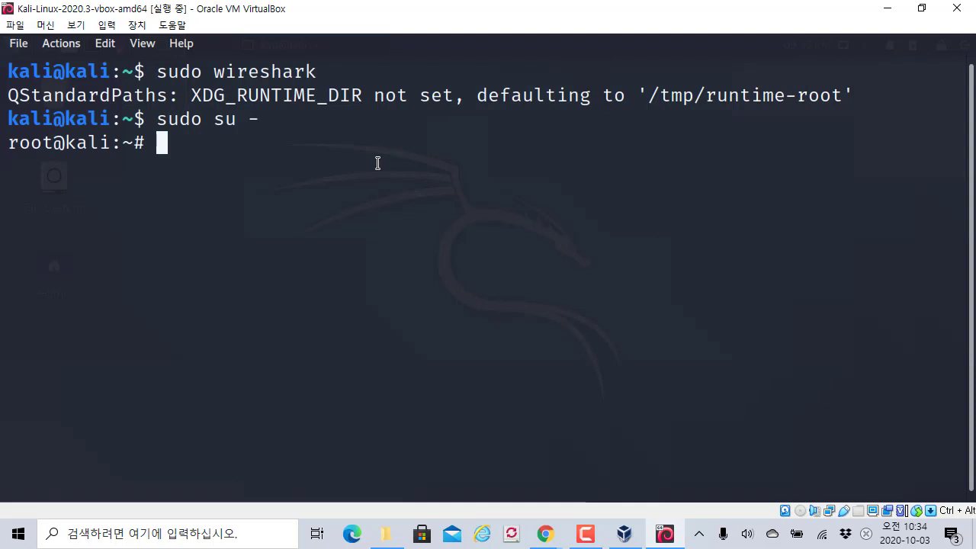
drag(55, 143, 126, 138)
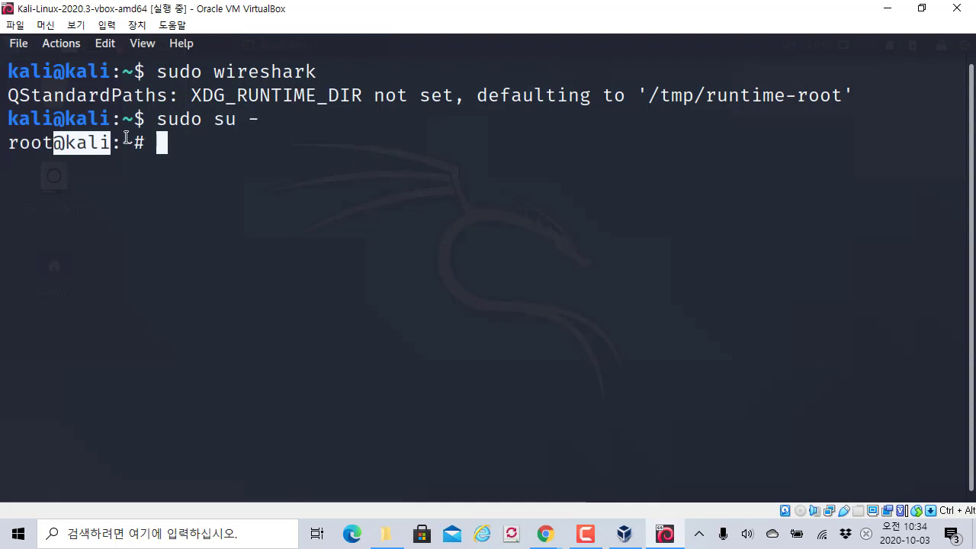
click(127, 138)
- Run id to confirm the shell is uid=0(root)
text(id)
key(Return)
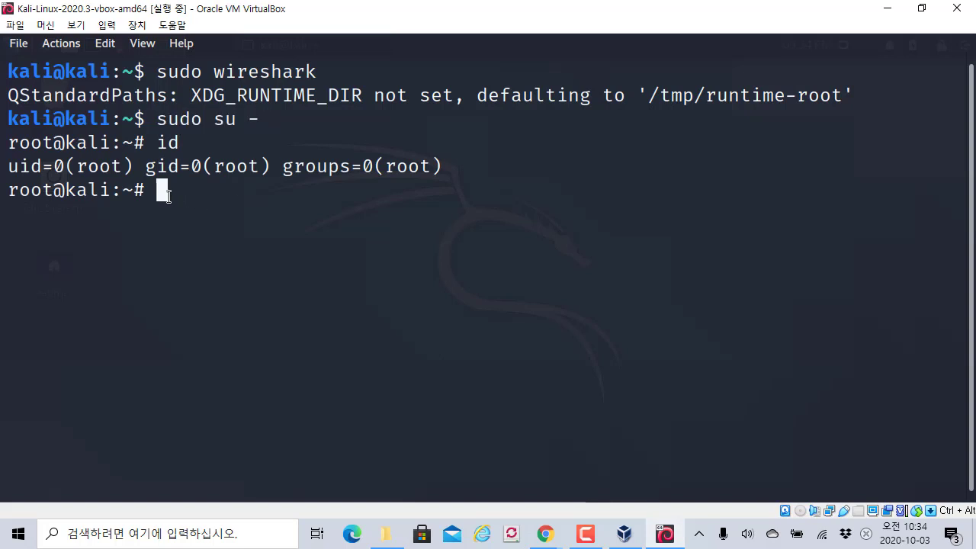
drag(16, 185, 298, 187)
click(275, 185)
drag(2, 190, 396, 190)
drag(572, 194, 843, 411)
click(766, 296)
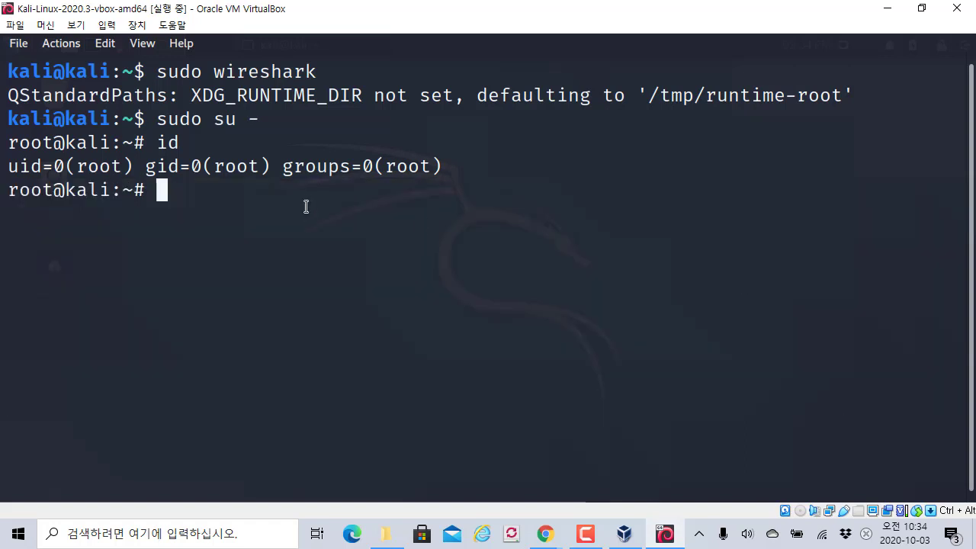